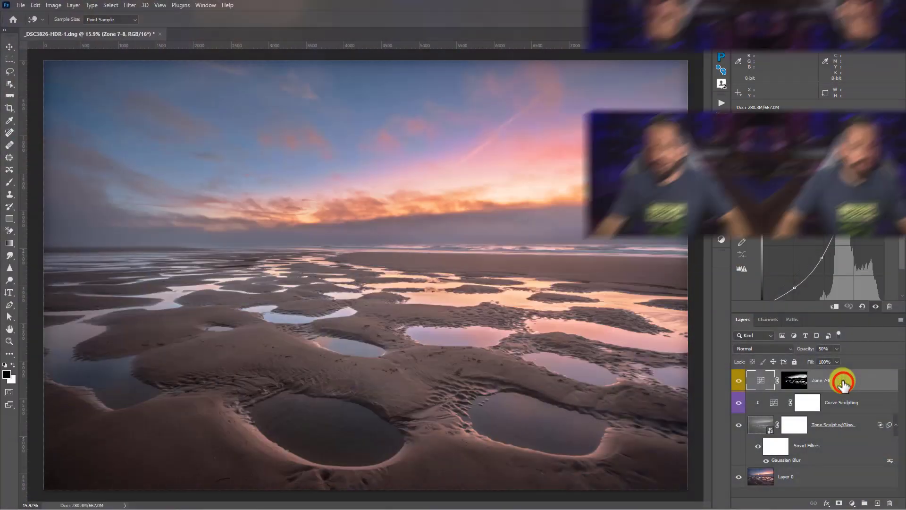
key("ctrl+j")
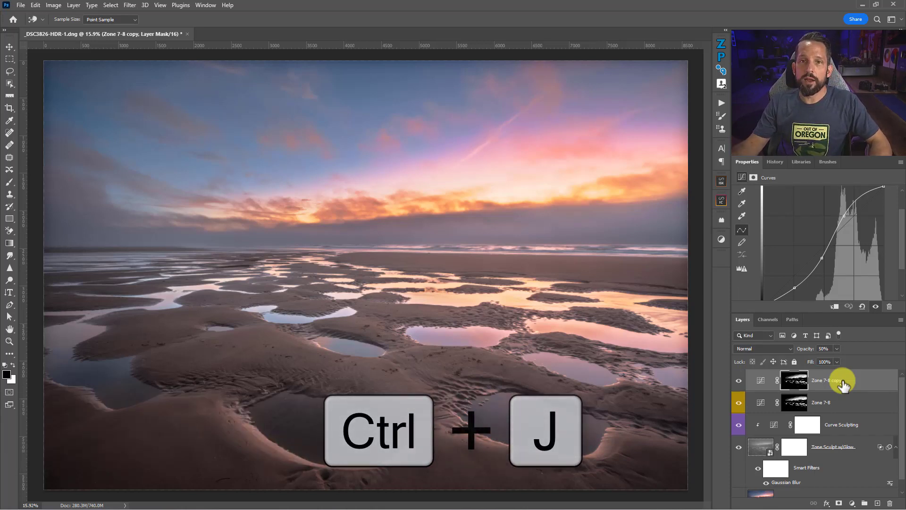
key("Delete")
key("Delete")
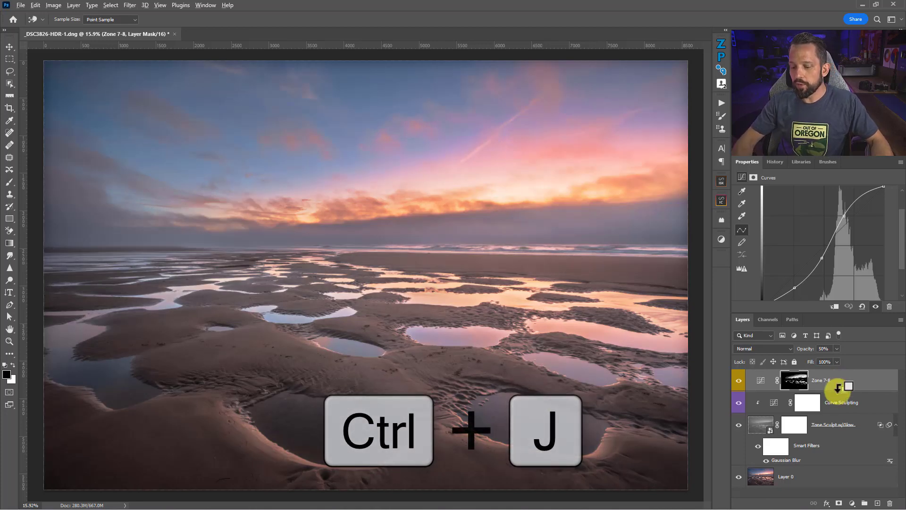
key("alt")
left_click_drag(851, 382, 839, 347)
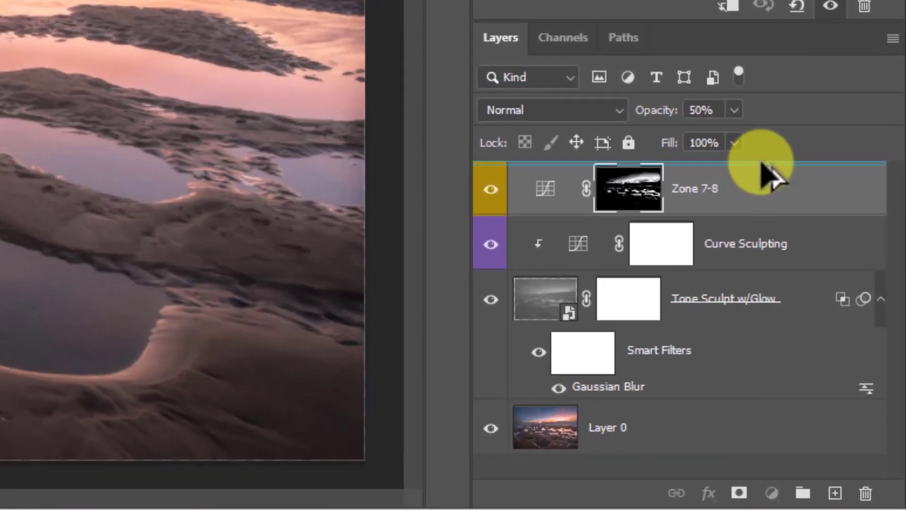
left_click_drag(772, 175, 764, 172)
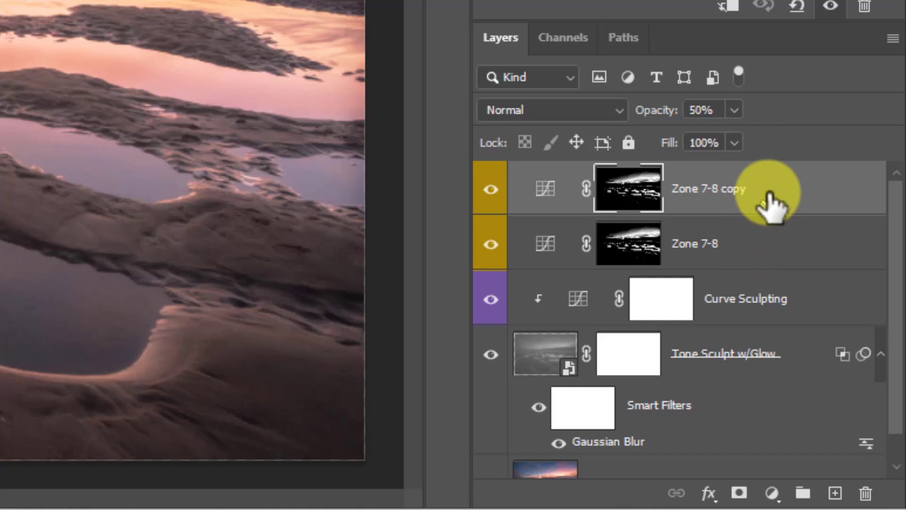
mouse_move(774, 191)
left_mouse_down()
mouse_move(778, 182)
mouse_move(774, 207)
mouse_move(779, 178)
left_mouse_up()
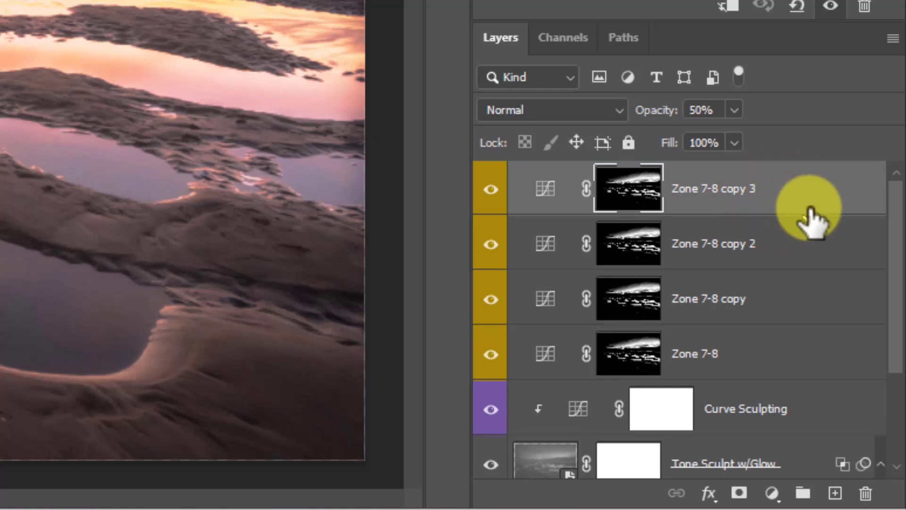
left_click(787, 287, "shift")
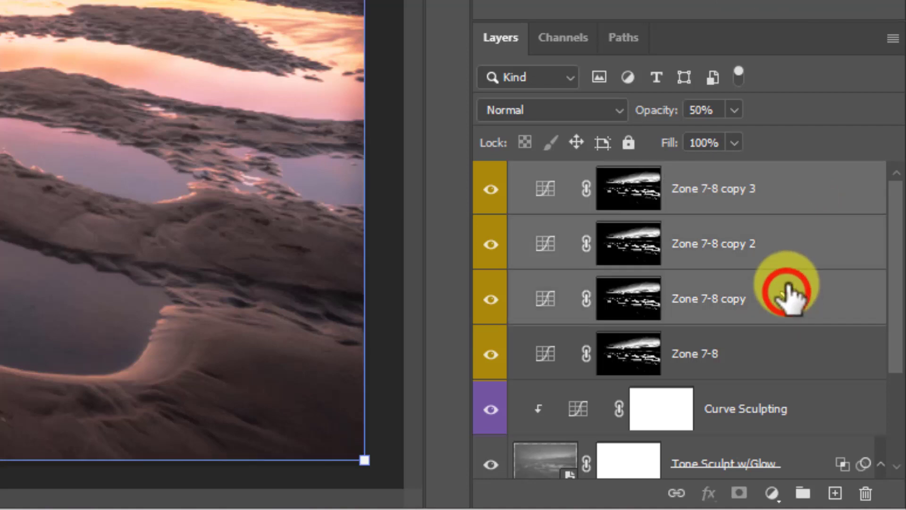
key("Delete")
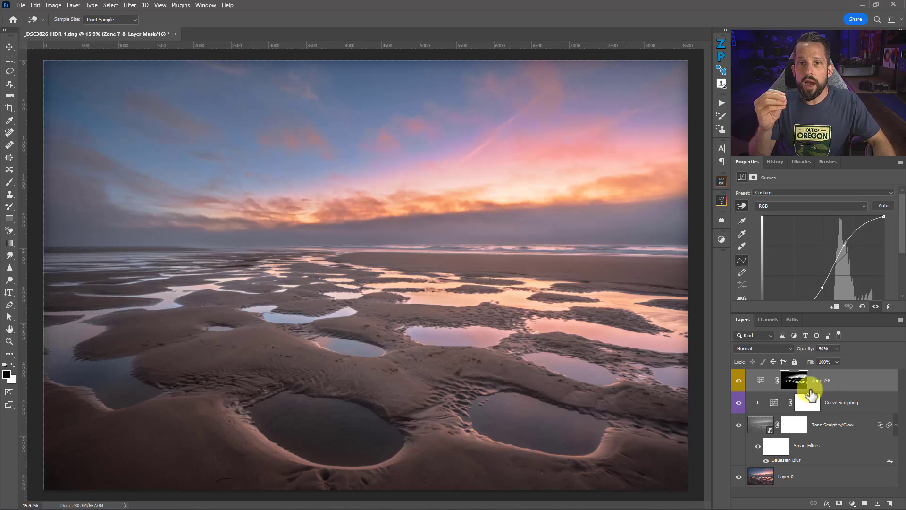
Step: Toggle the Zone 7-8 adjustment and its mask off and on to compare the effect
left_click(739, 380)
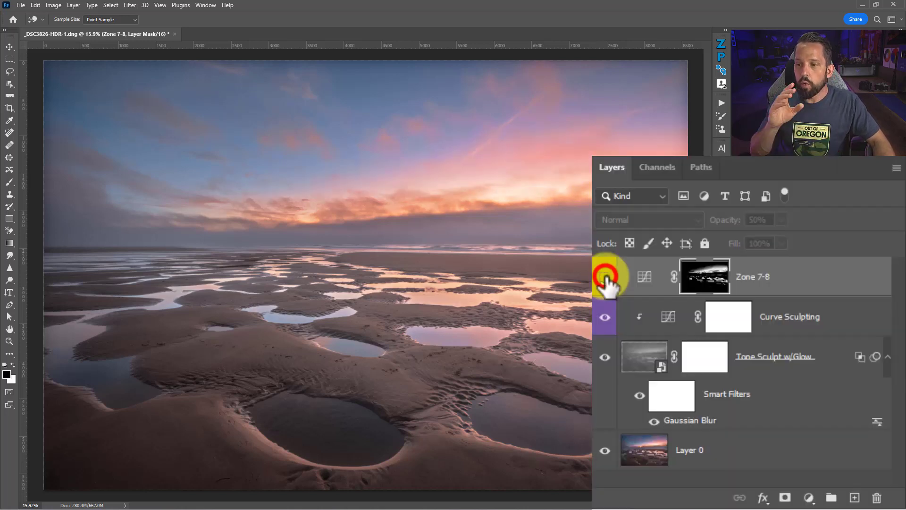
left_click(739, 380)
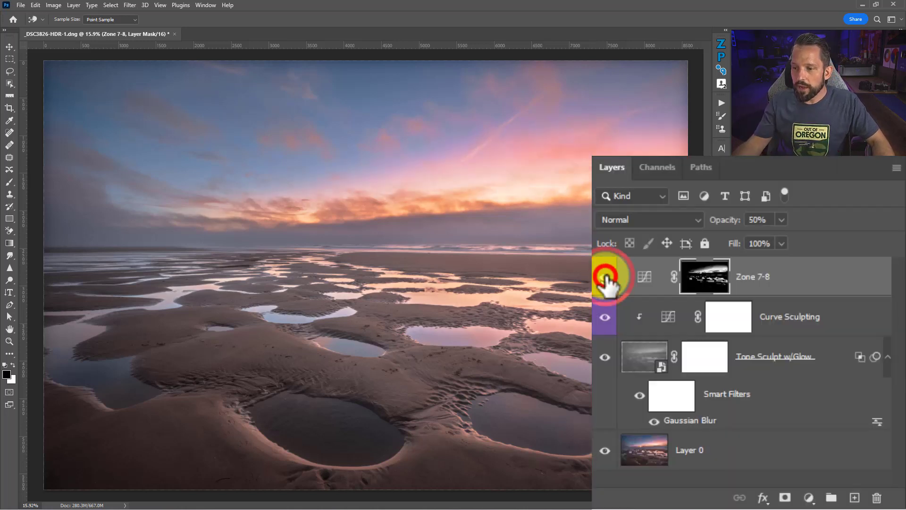
left_click(708, 285, "shift")
left_click(707, 285, "shift")
key("v")
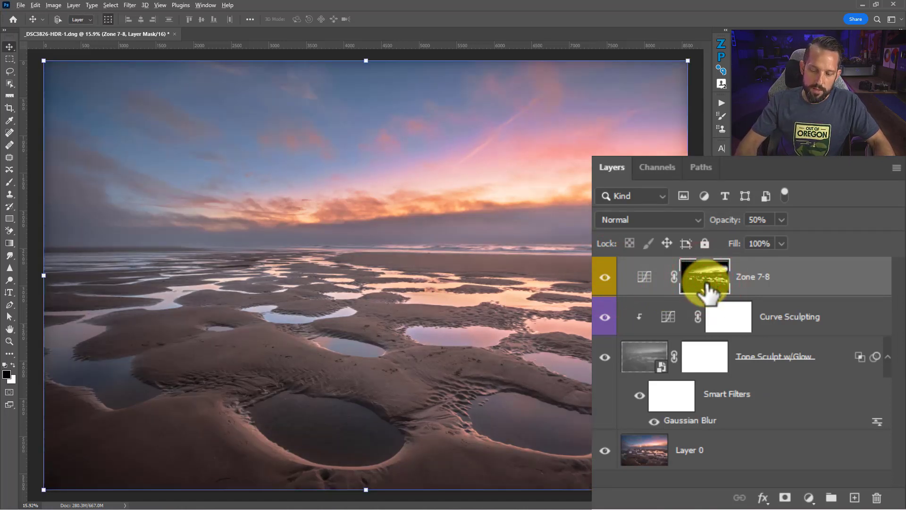
Step: View the Zone 7-8 mask on its own, then return to the photo without the red overlay
left_click(710, 292, "alt")
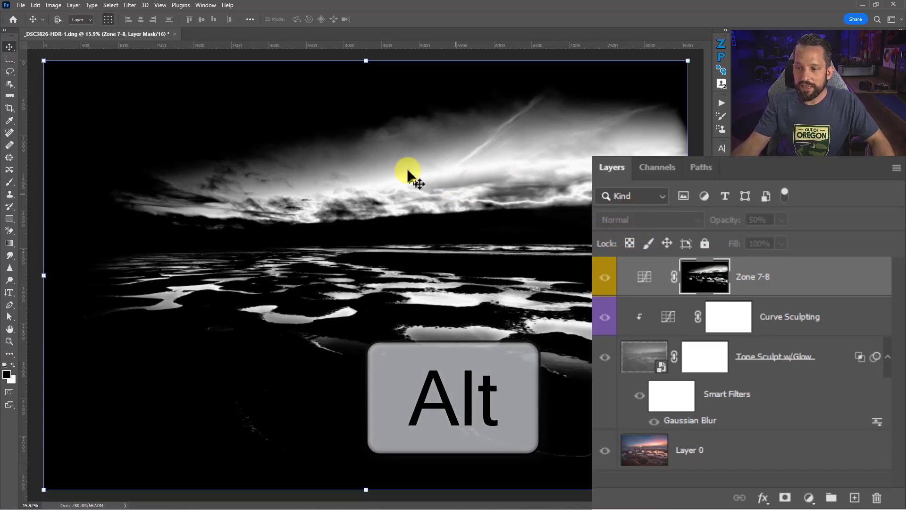
left_click(642, 274)
double_click(644, 273)
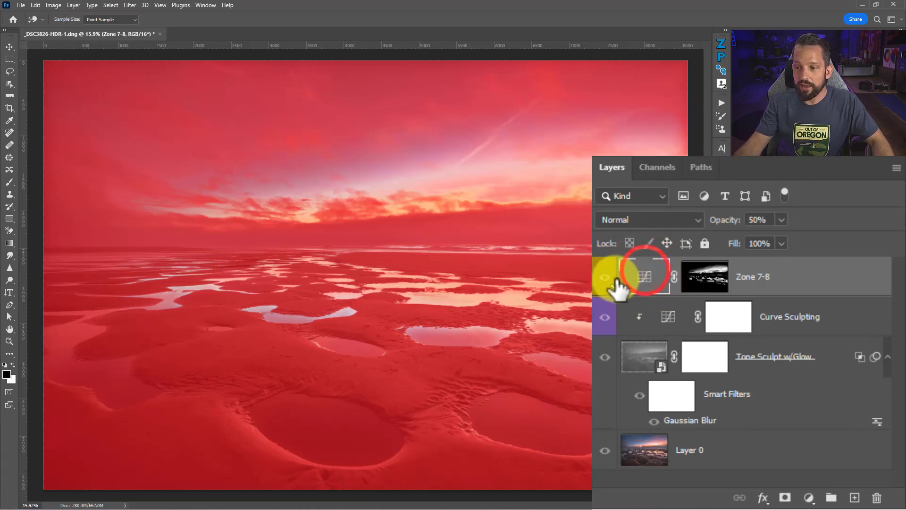
key("backslash")
Step: Load the Zone 7-8 mask as a selection, then copy it over Tone Sculpt w/Glow's mask
left_click(607, 276)
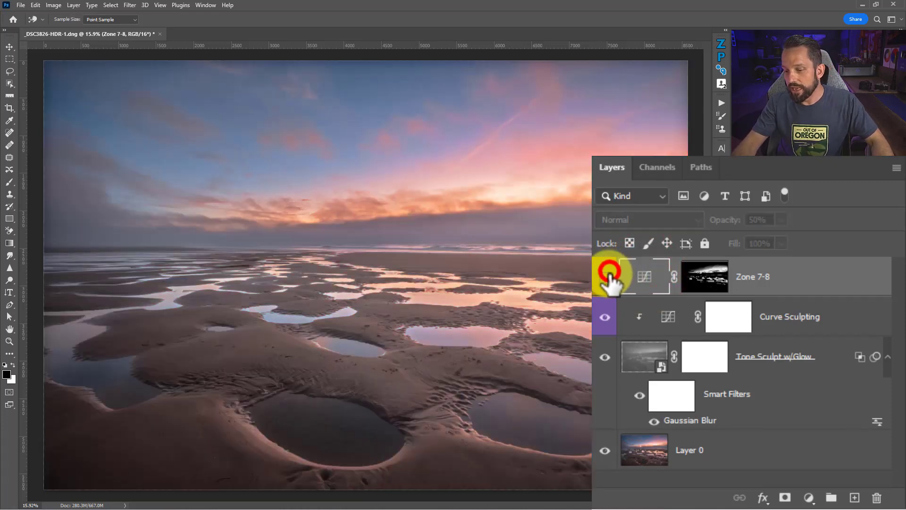
left_click(607, 276)
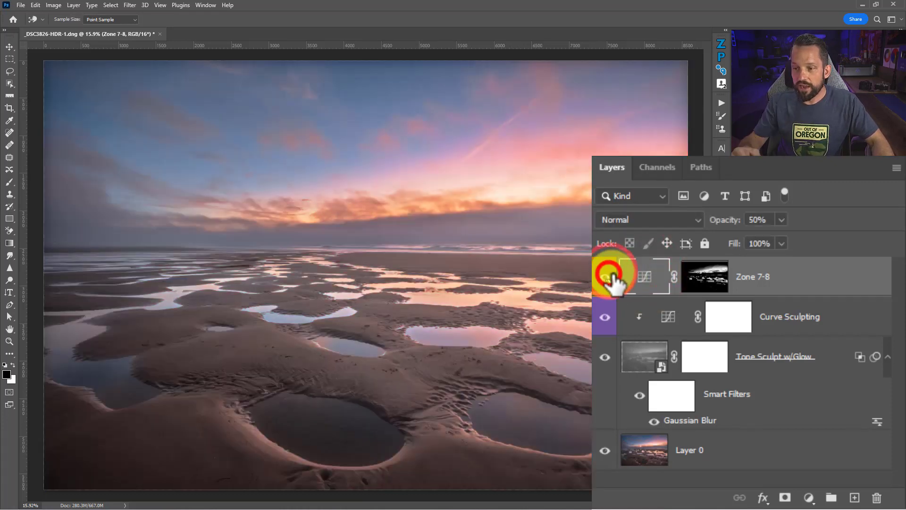
left_click(698, 279, "ctrl")
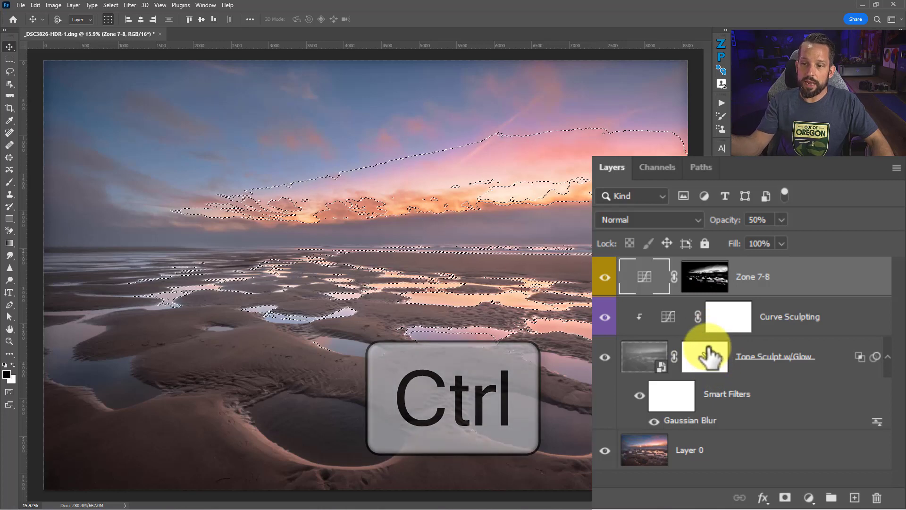
key("ctrl+d")
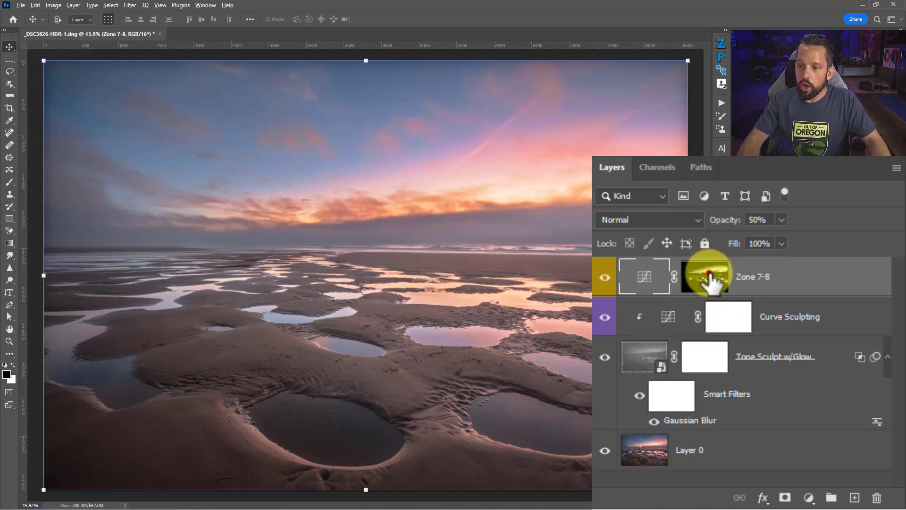
left_click_drag(710, 281, 706, 348)
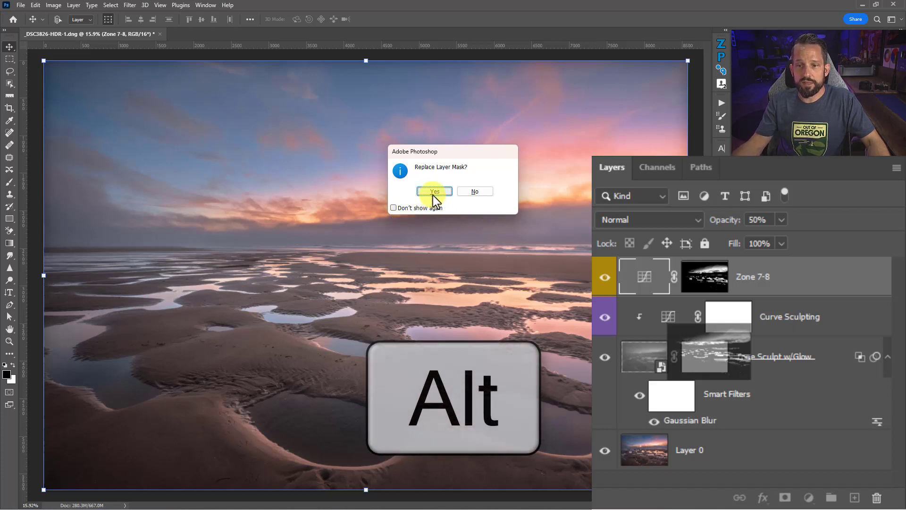
left_click(434, 192)
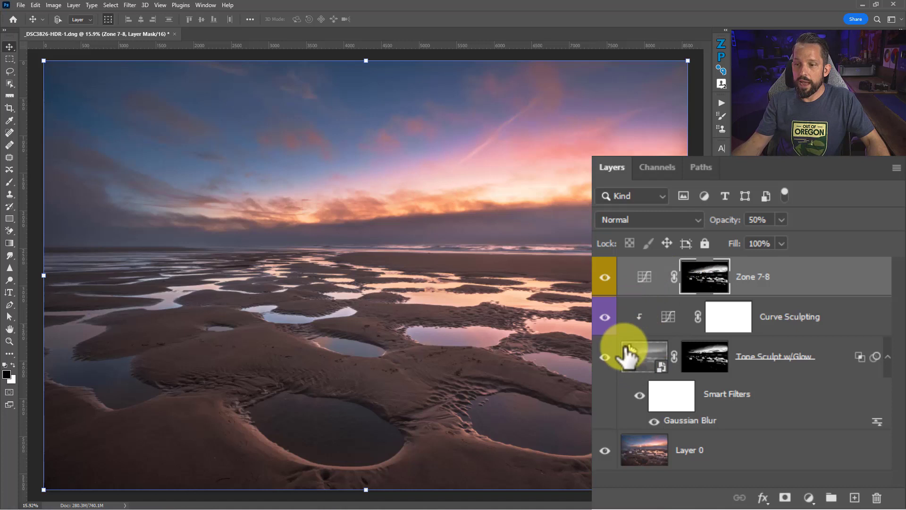
left_click(606, 357)
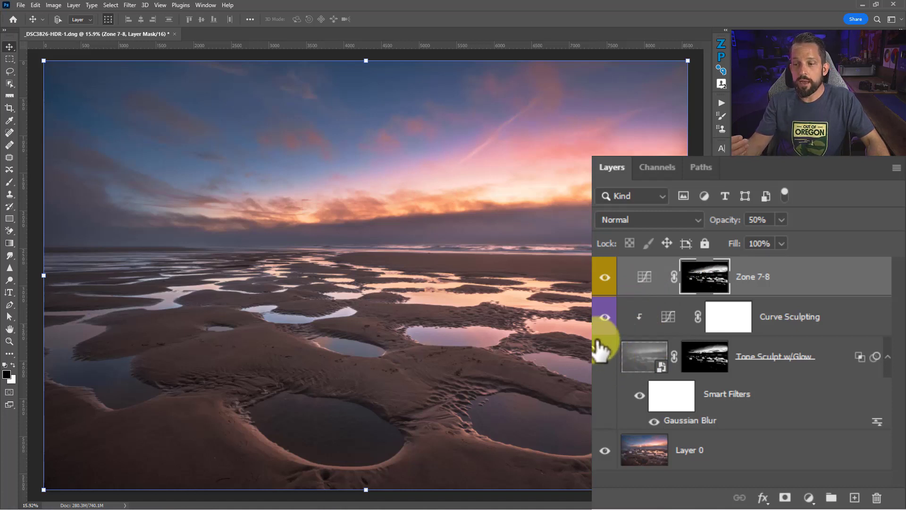
left_click(602, 353)
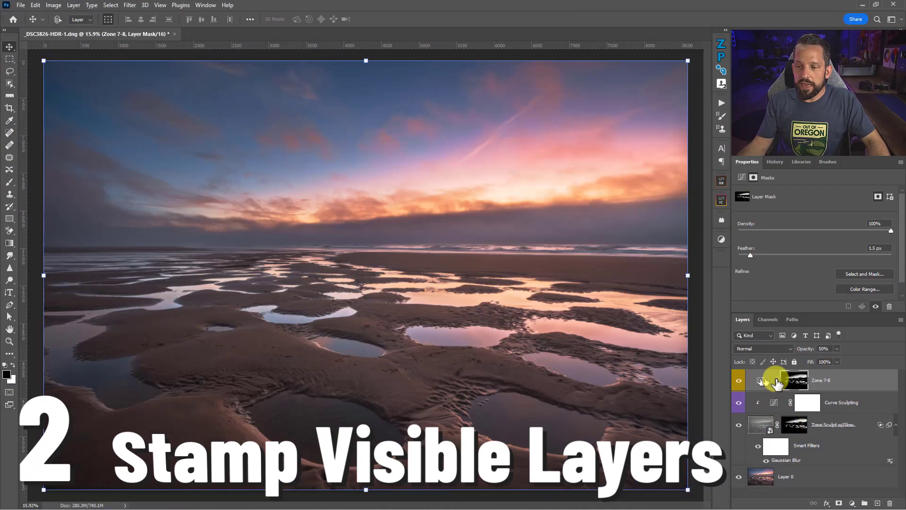
Step: Compare Zone 7-8, Curve Sculpting and Tone Sculpt w/Glow, then stamp visible layers with Ctrl+Alt+Shift+E
left_click(739, 381)
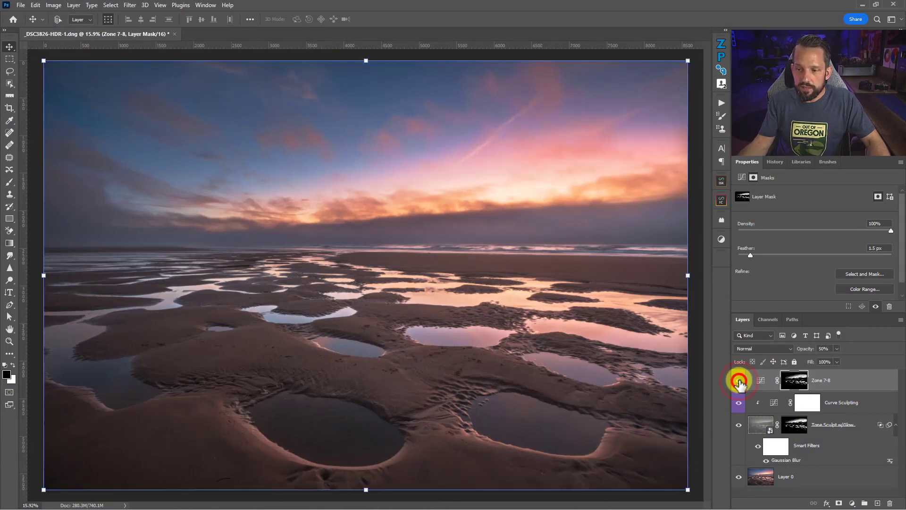
left_click(739, 403)
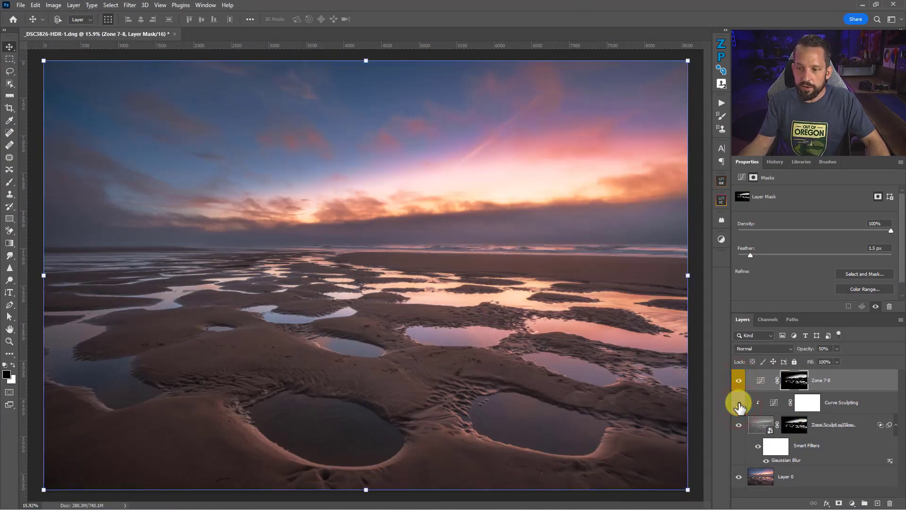
left_click(738, 403)
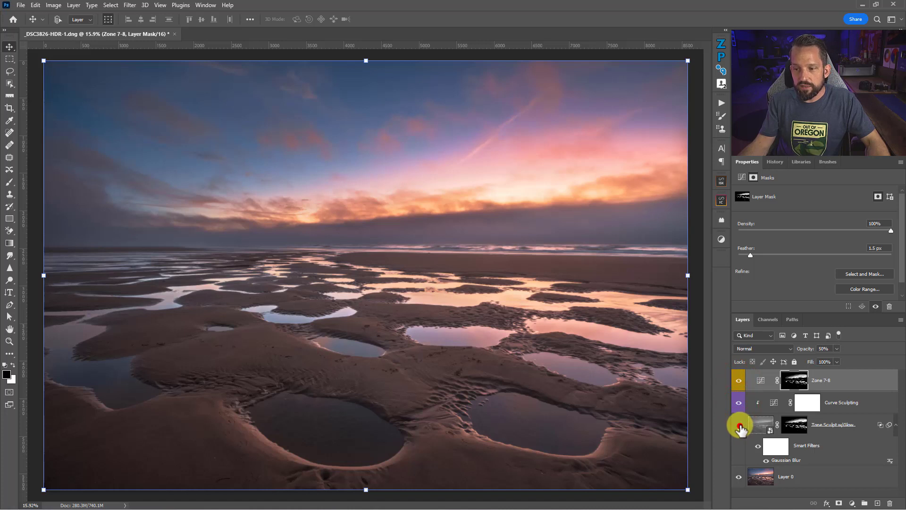
left_click(739, 425)
left_click(739, 425)
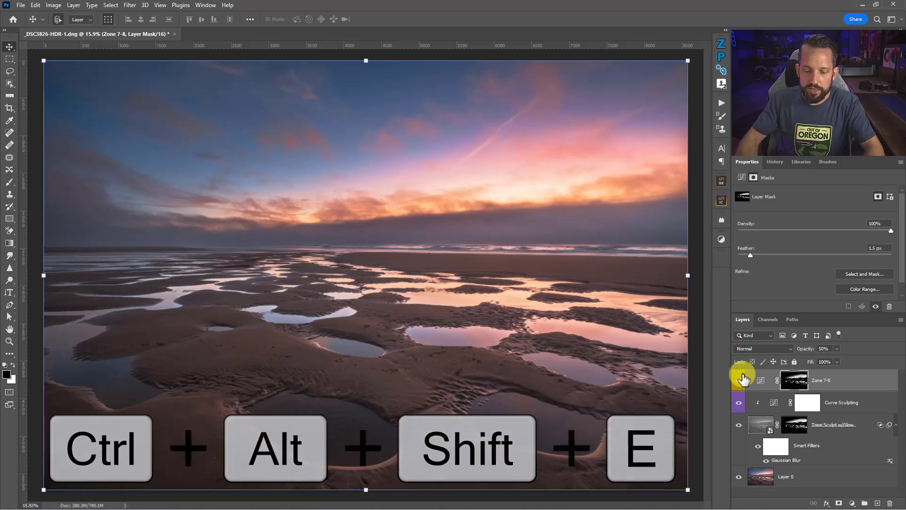
key("ctrl+alt+shift+e")
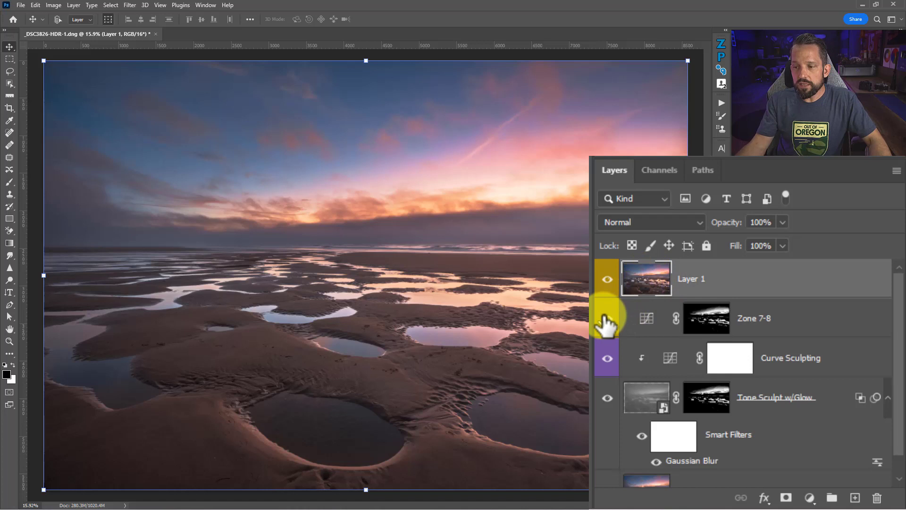
Step: Hide Zone 7-8, Curve Sculpting, Tone Sculpt w/Glow and Layer 0 to inspect Layer 1, then show them again
left_click_drag(607, 317, 608, 369)
left_click(606, 397)
scroll(606, 472, "down", 1)
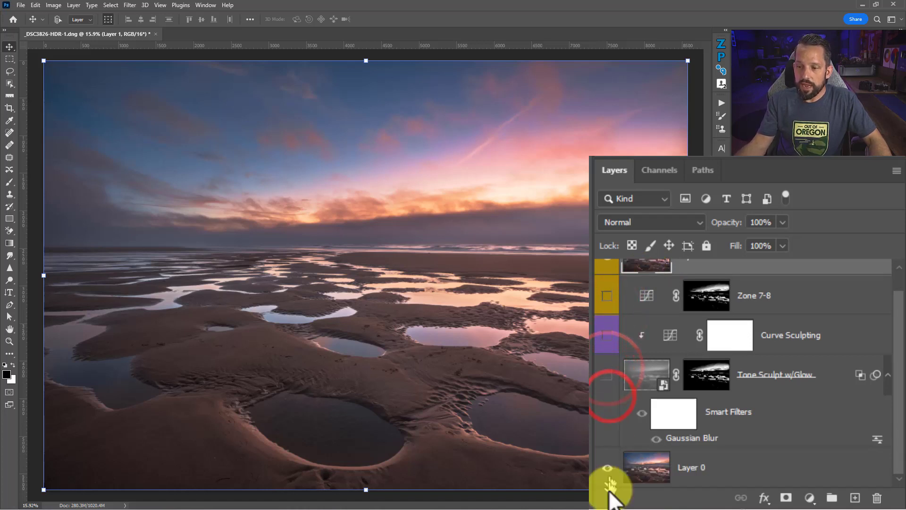
left_click(606, 466)
scroll(673, 432, "up", 1)
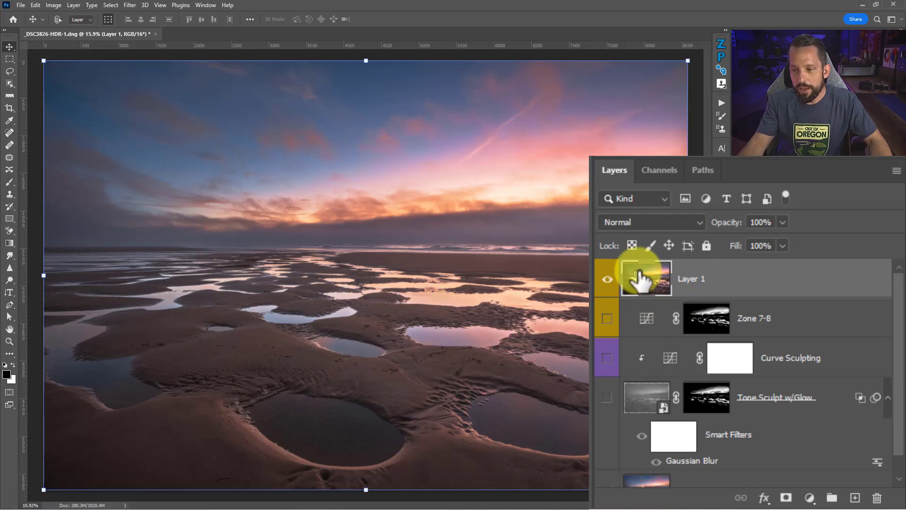
left_click(658, 288)
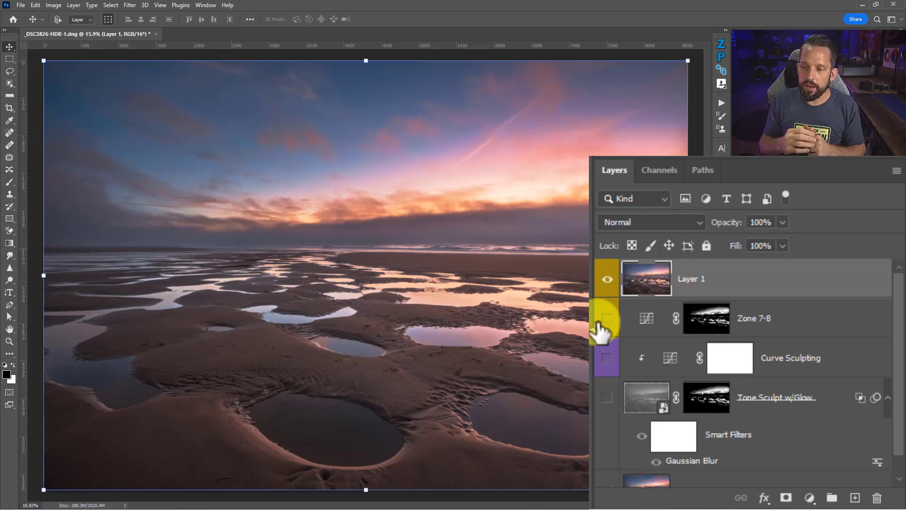
left_click_drag(598, 322, 608, 407)
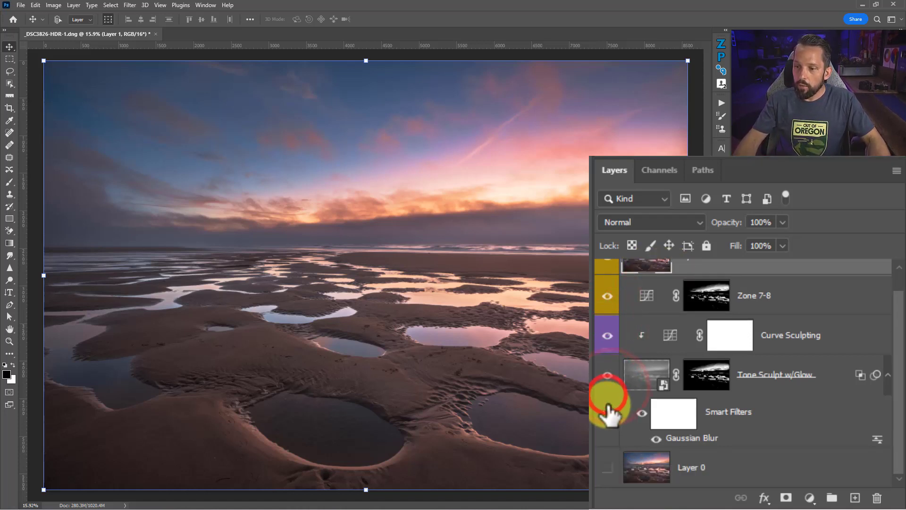
left_click(607, 467)
scroll(835, 264, "up", 1)
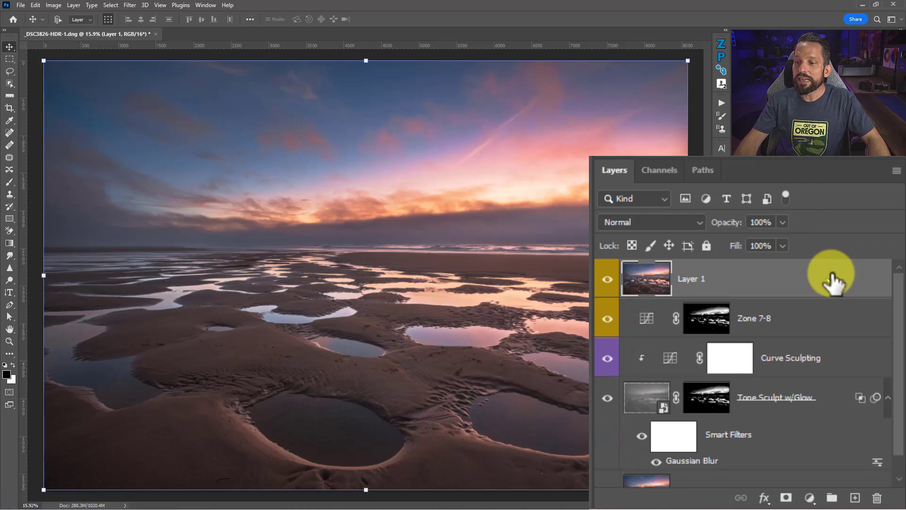
Step: Open the Layers panel flyout menu listing Merge Visible and Flatten Image
left_click(895, 172)
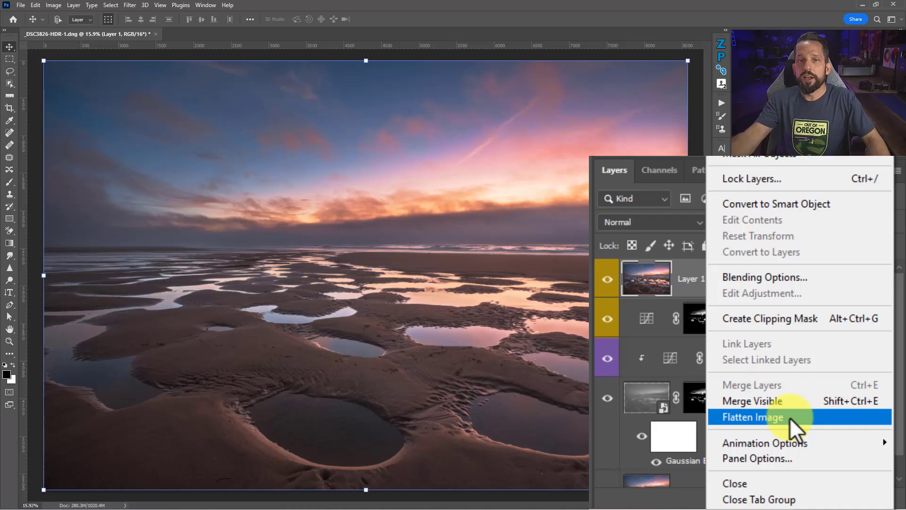
Step: Search Photoshop Help for 'stamp visible layers' and open the Manage layers article's Stamp layers topic
left_click(230, 5)
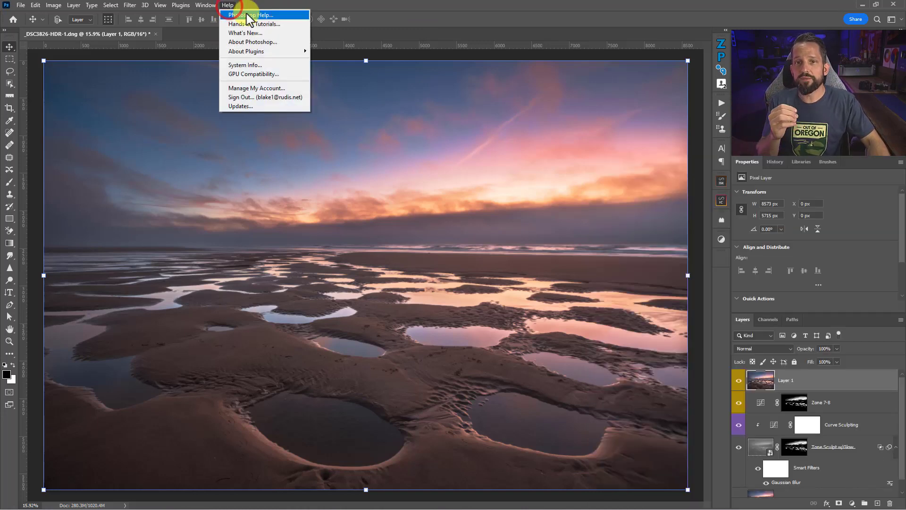
left_click(246, 13)
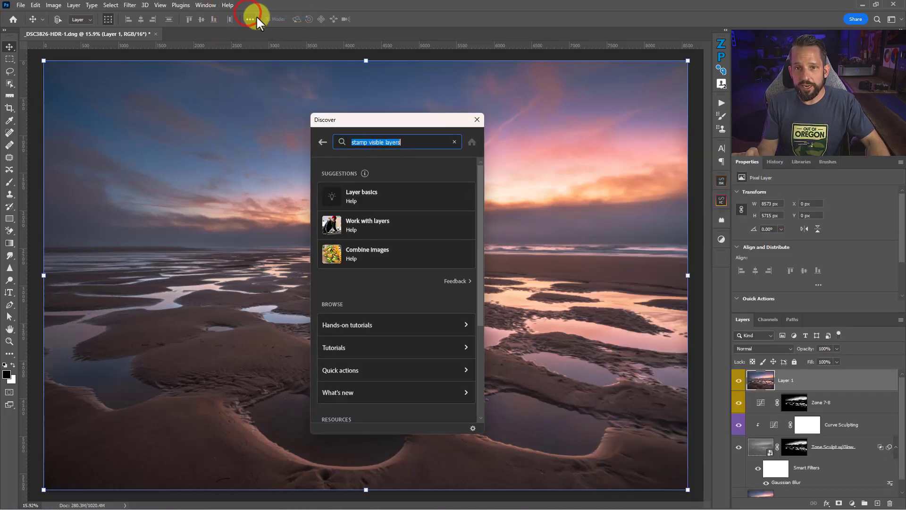
left_click(412, 143)
key("Return")
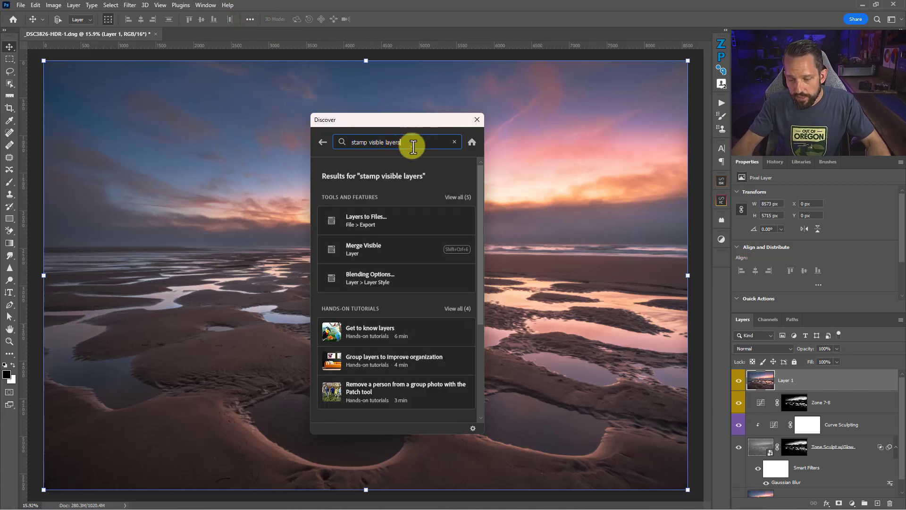
left_click(384, 214)
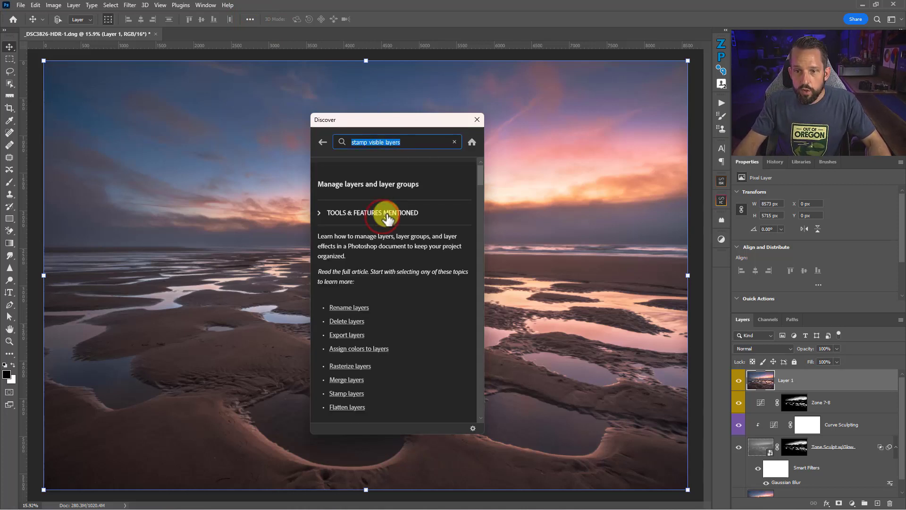
scroll(372, 240, "down", 5)
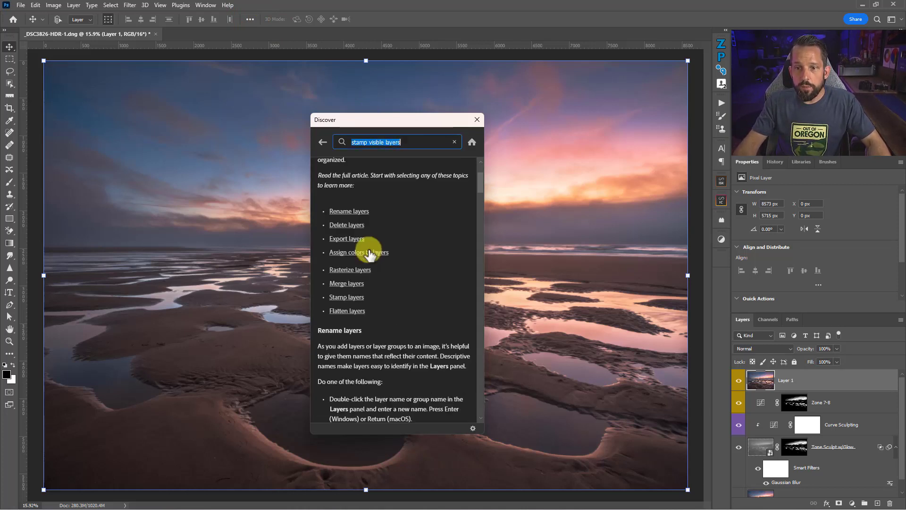
left_click(347, 297)
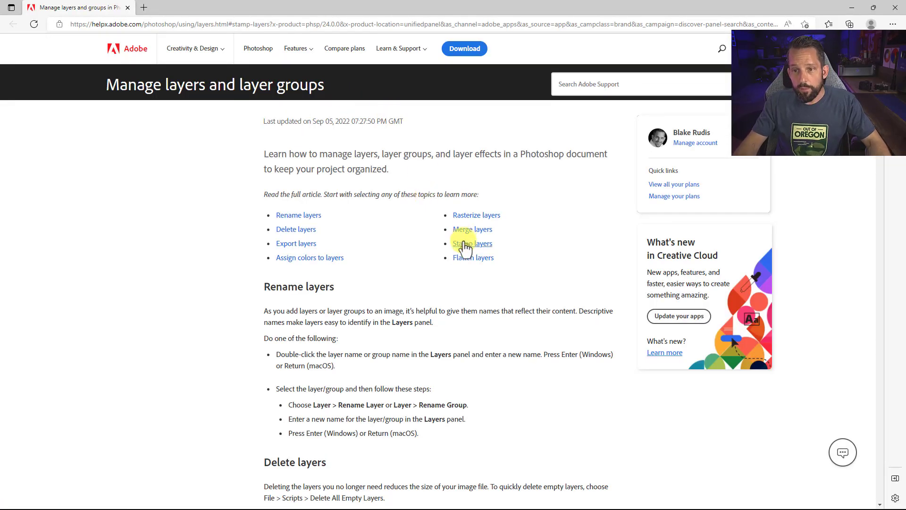
Step: Read the Stamp layers section of the help page, then close the Edge tab
left_click(464, 244)
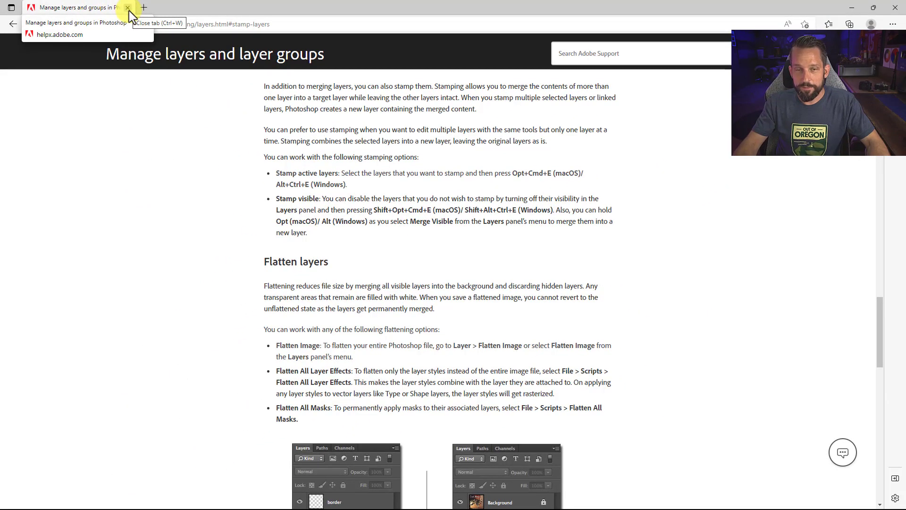
left_click(128, 10)
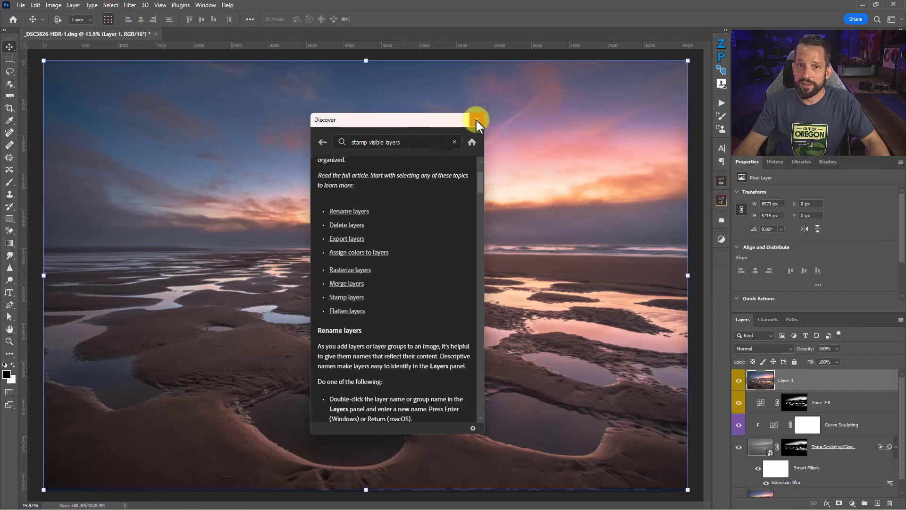
Step: Close the Discover help panel to see the full image
left_click(477, 120)
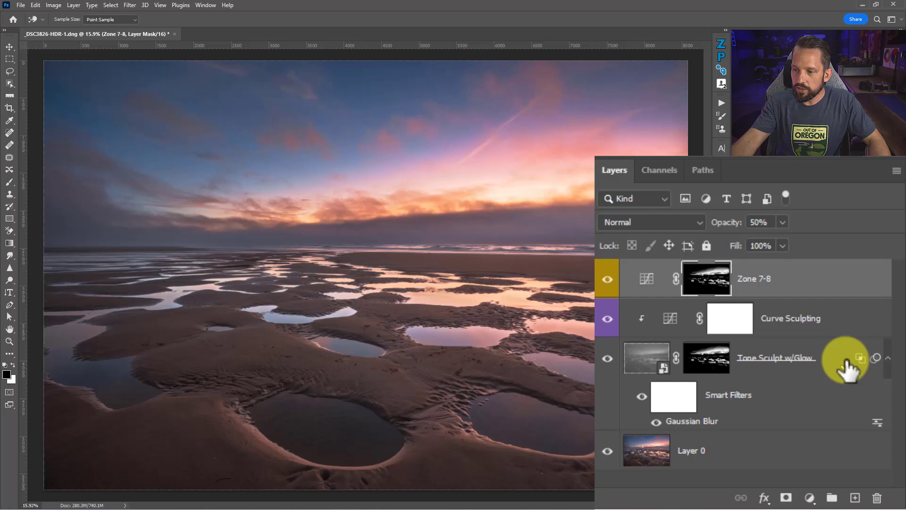
Step: Reset Tone Sculpt w/Glow's Underlying Layer Blend If sliders from 203/255 back to 0–255
left_click(844, 362)
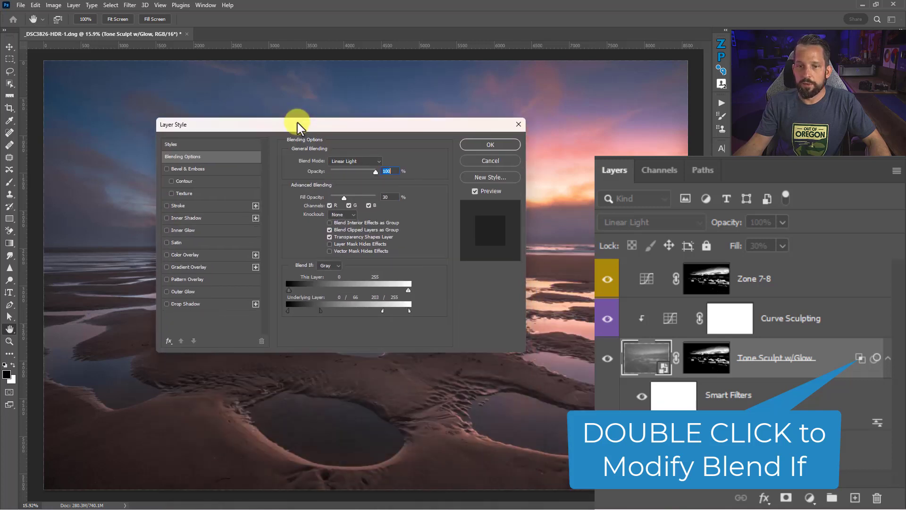
left_click_drag(299, 125, 336, 85)
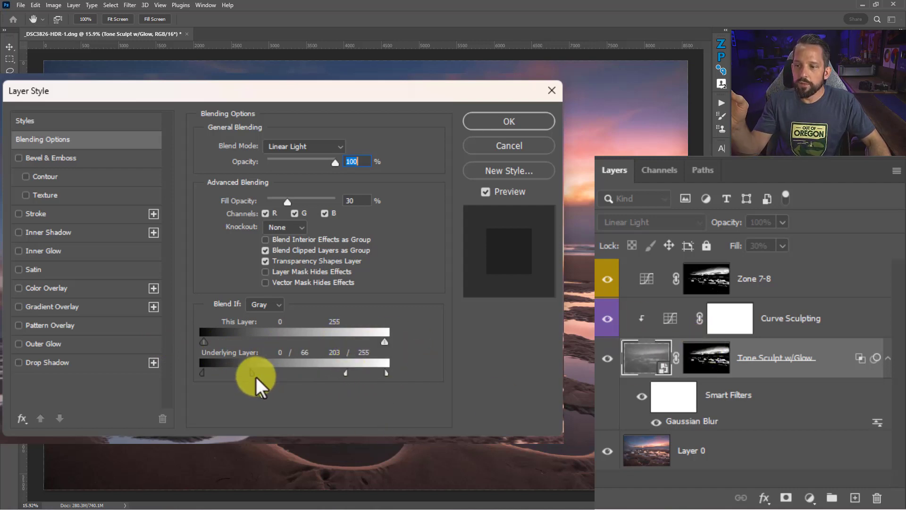
left_click_drag(250, 374, 204, 372)
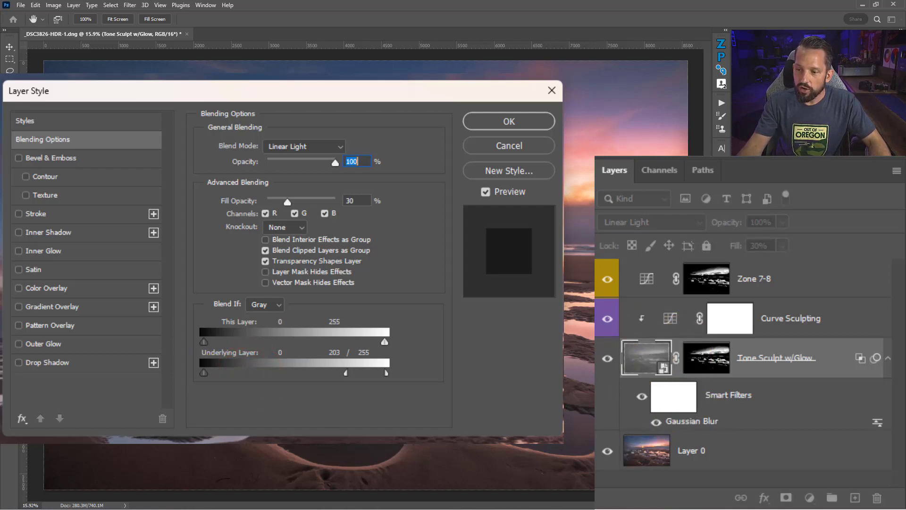
left_click(205, 371)
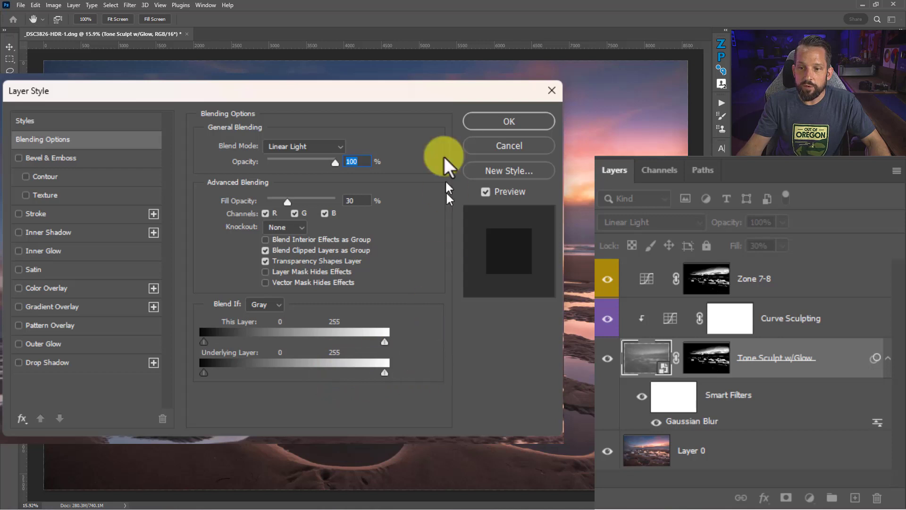
left_click(424, 92)
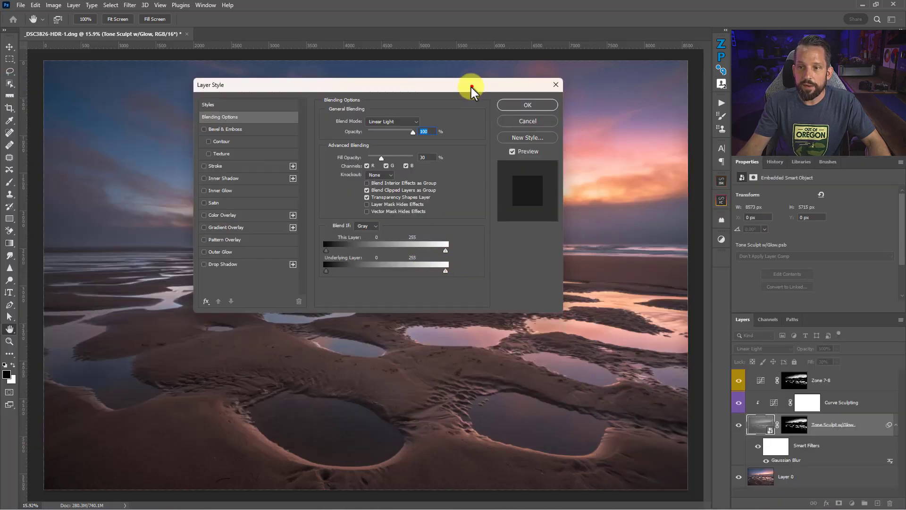
left_click_drag(472, 88, 538, 232)
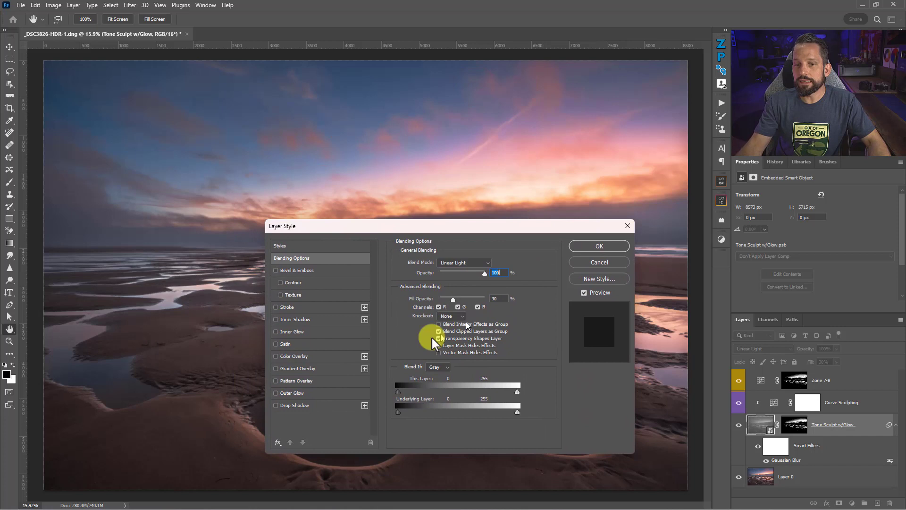
Step: Add a magenta ff00ea Color Overlay to Tone Sculpt w/Glow, tinting the masked sky and pools
left_click(277, 356)
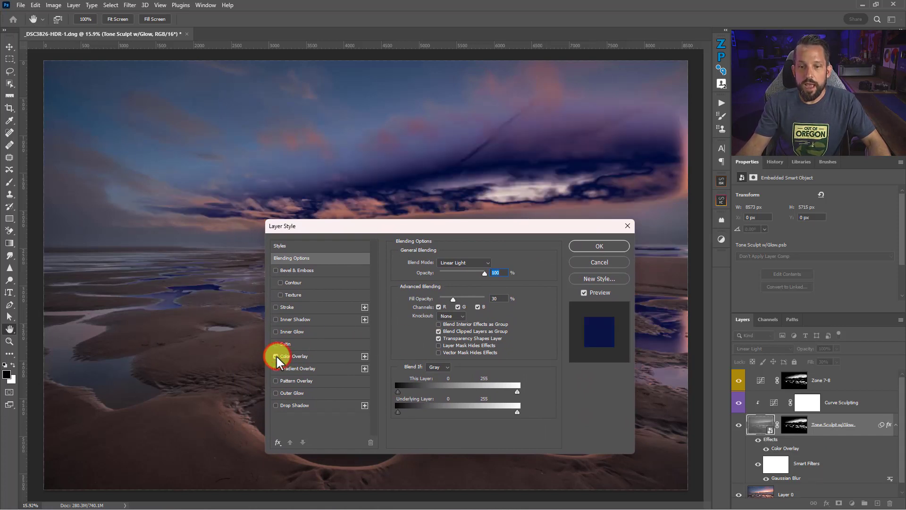
left_click(292, 357)
left_click(493, 263)
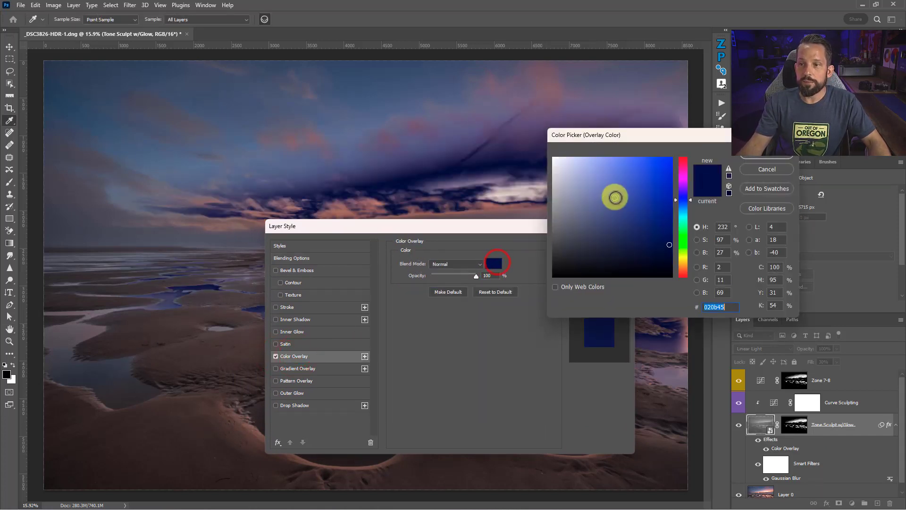
left_click(670, 158)
left_click(682, 176)
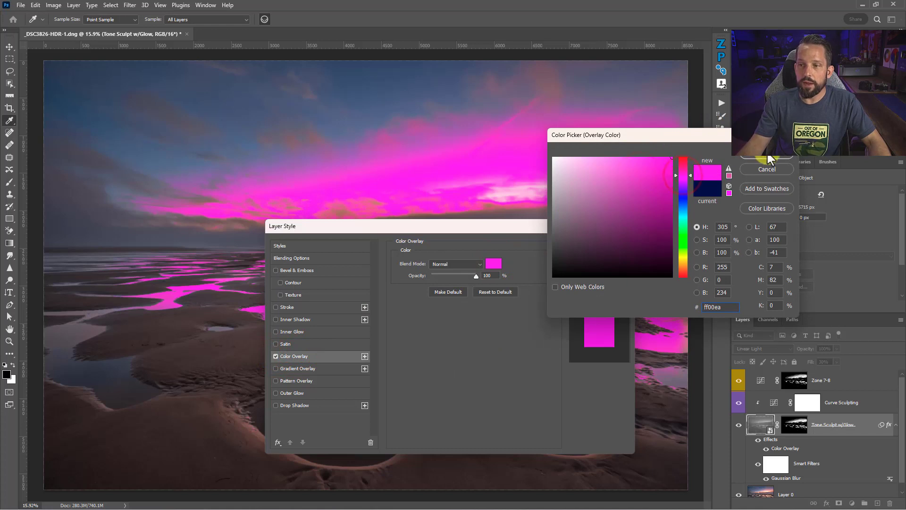
left_click(767, 156)
left_click_drag(340, 226, 147, 206)
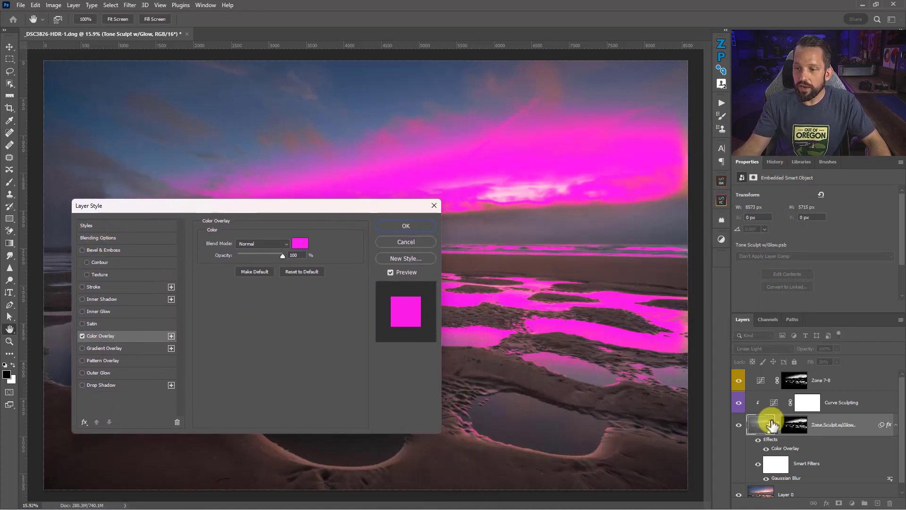
Step: Split the Underlying Layer Blend If sliders to 0/72 and 170/255 so magenta marks only midtones
left_click(113, 237)
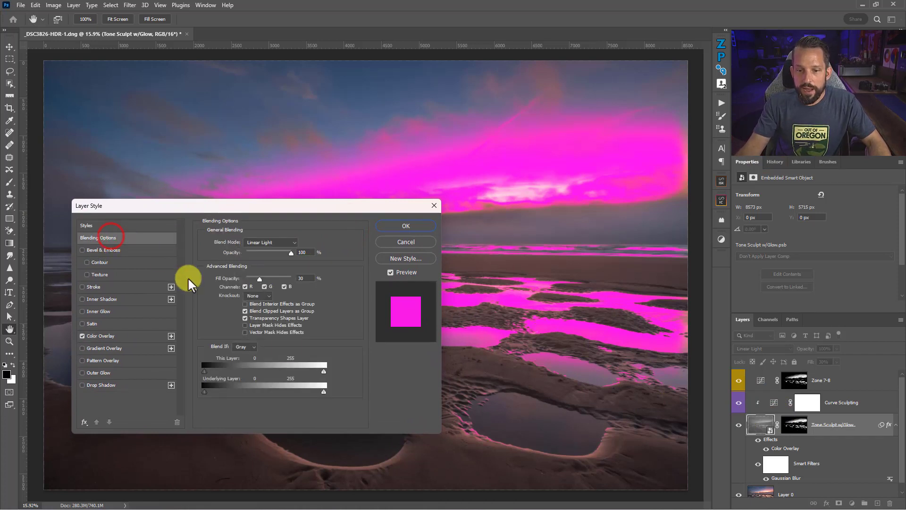
left_click_drag(320, 391, 239, 392)
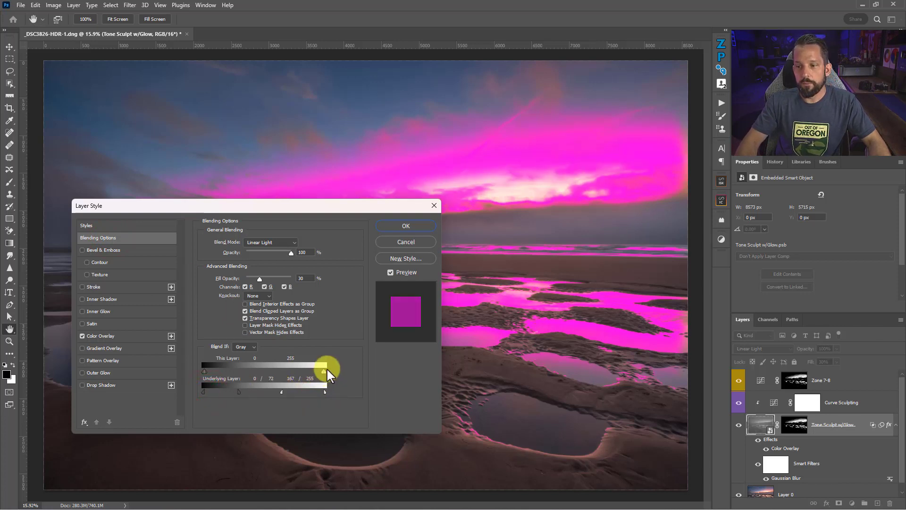
left_click_drag(288, 205, 361, 138)
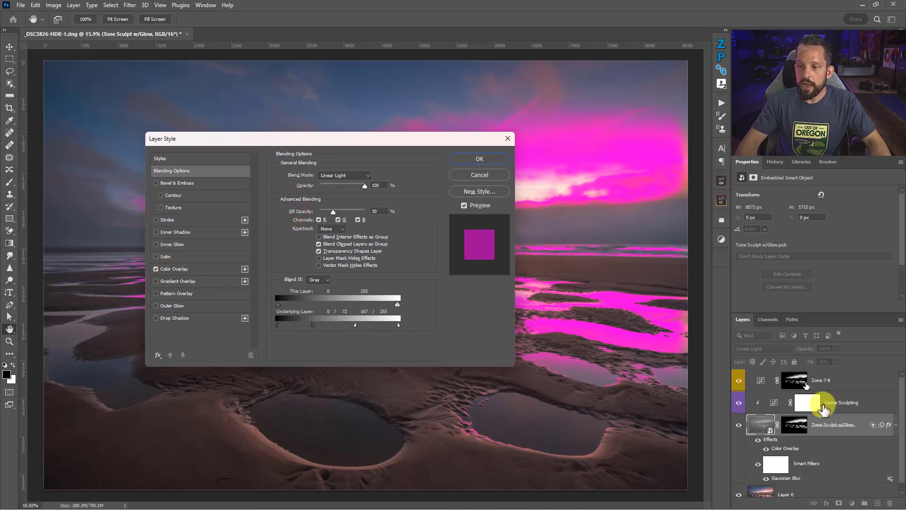
left_click_drag(359, 322, 357, 320)
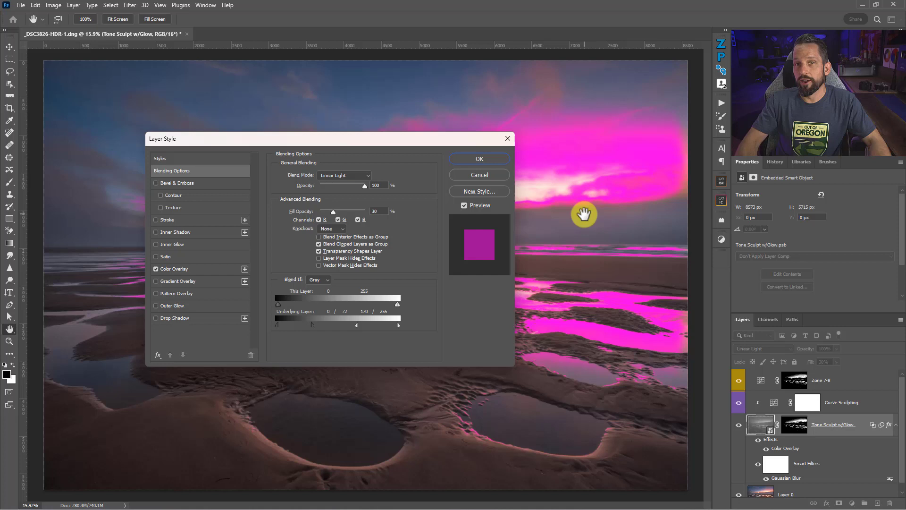
mouse_move(347, 142)
left_mouse_down()
mouse_move(271, 280)
mouse_move(259, 188)
mouse_move(251, 208)
mouse_move(259, 226)
mouse_move(244, 250)
left_mouse_up()
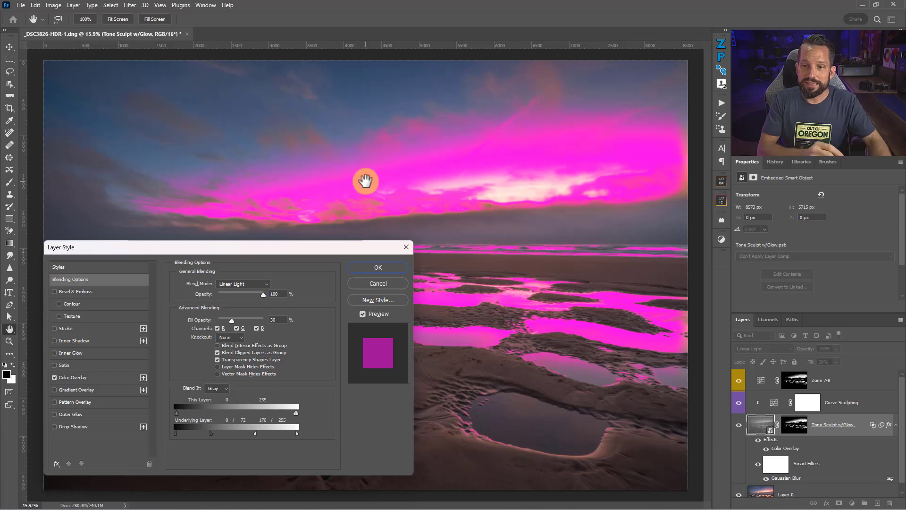
Step: Keep the Blend If settings and switch off Tone Sculpt w/Glow's magenta Color Overlay
left_click(373, 266)
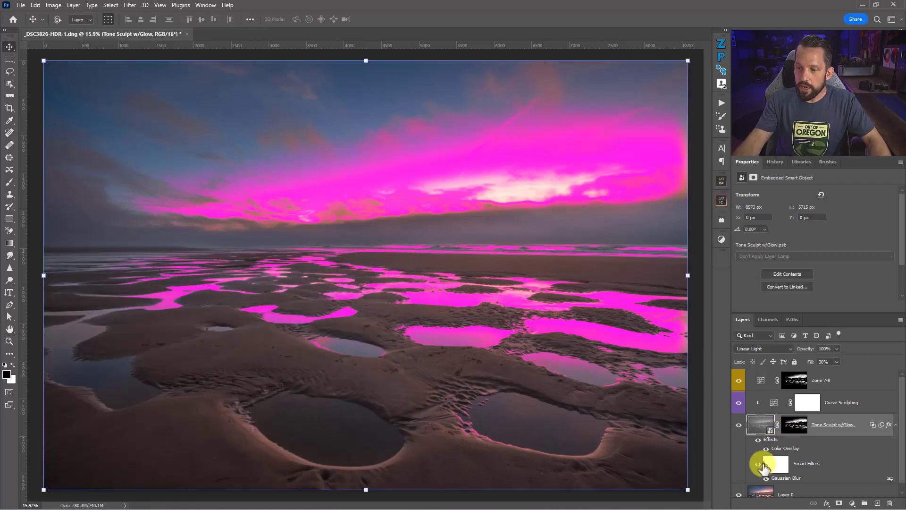
left_click(766, 449)
left_click(766, 449)
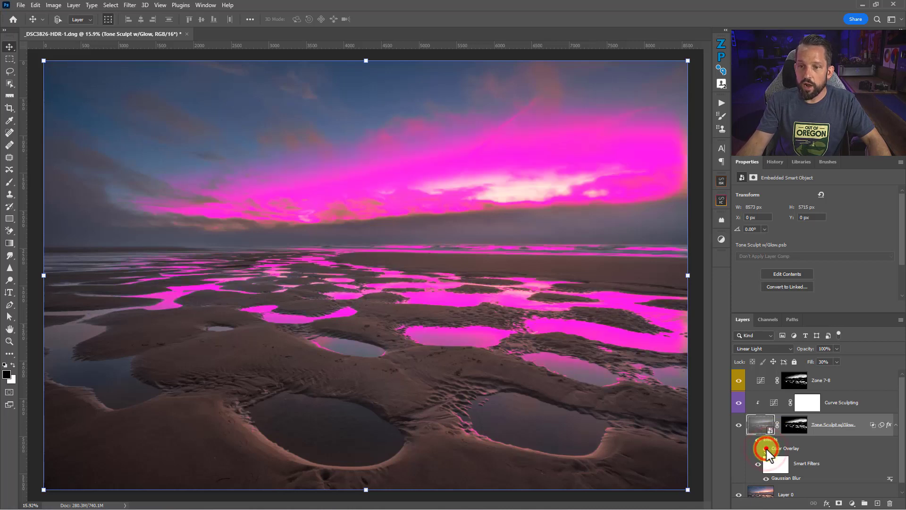
left_click(765, 449)
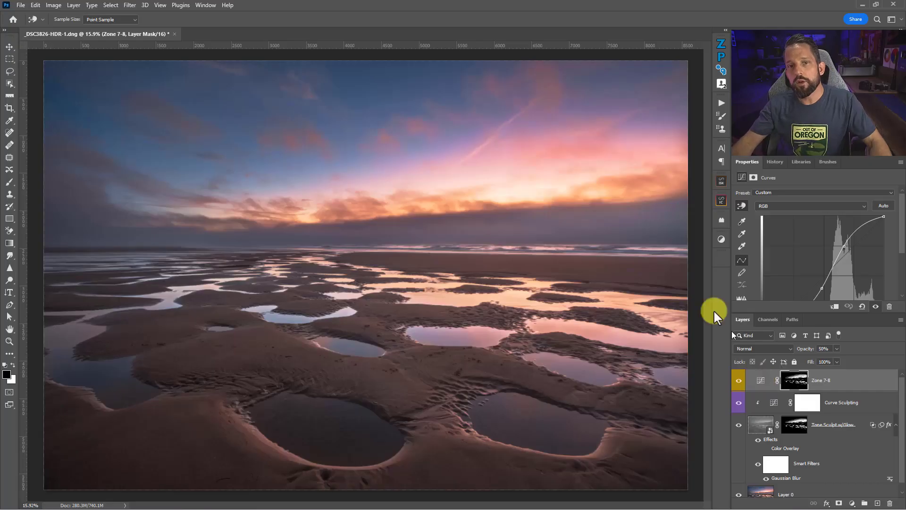
Step: Dock the Actions panel in the right strip and expand it to show Landscape Cheat Code
left_click(202, 5)
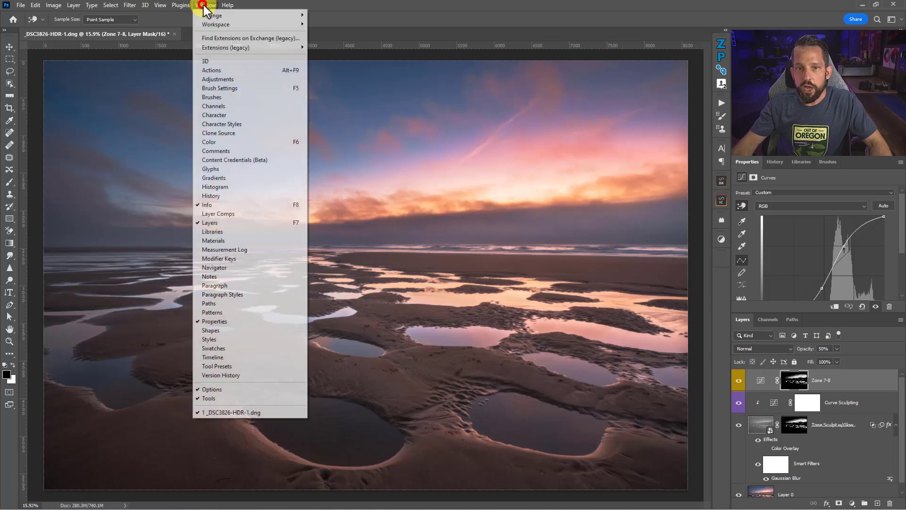
left_click(210, 71)
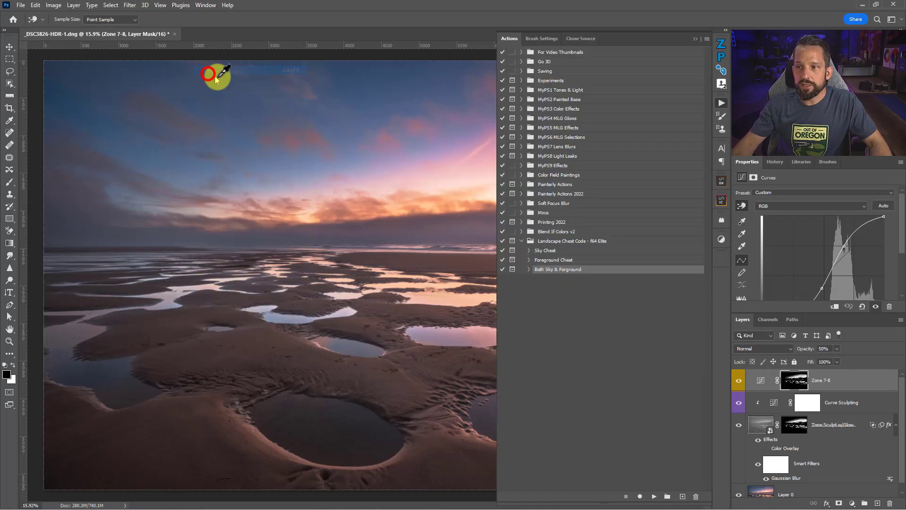
left_click(719, 101)
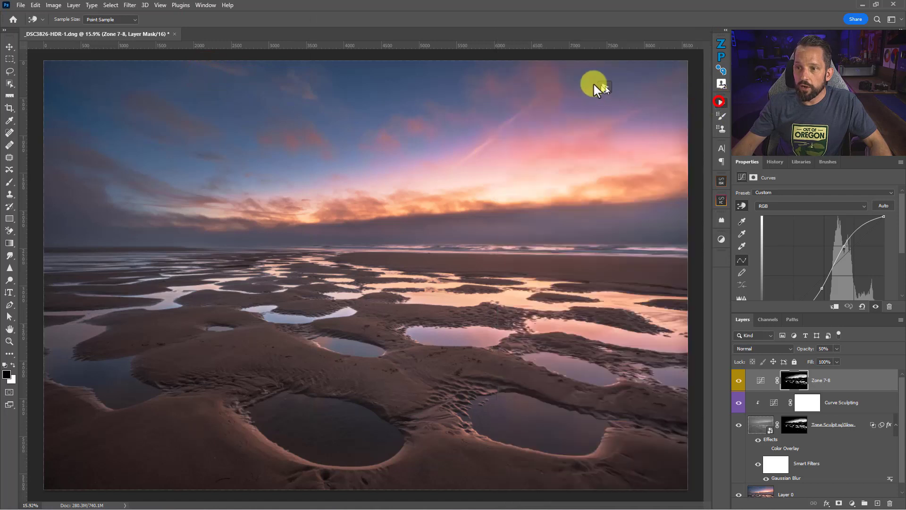
left_click(206, 4)
left_click(219, 70)
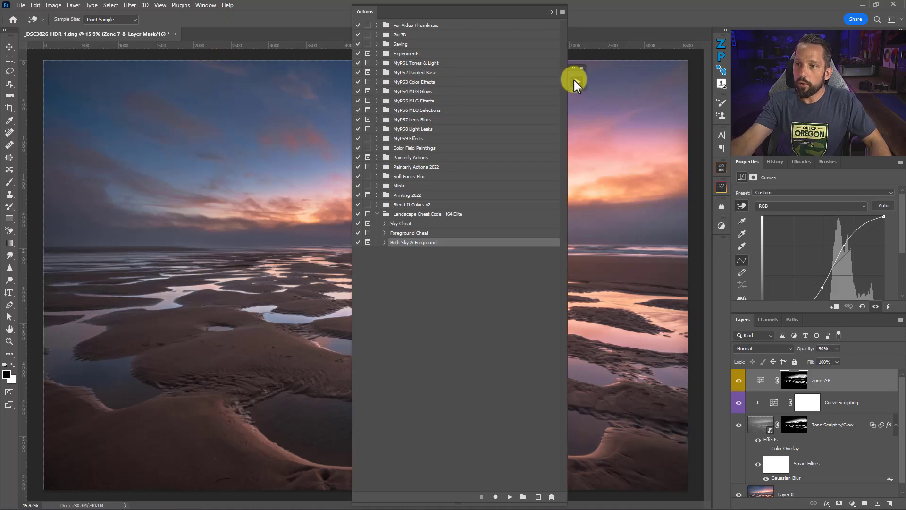
left_click_drag(573, 78, 720, 76)
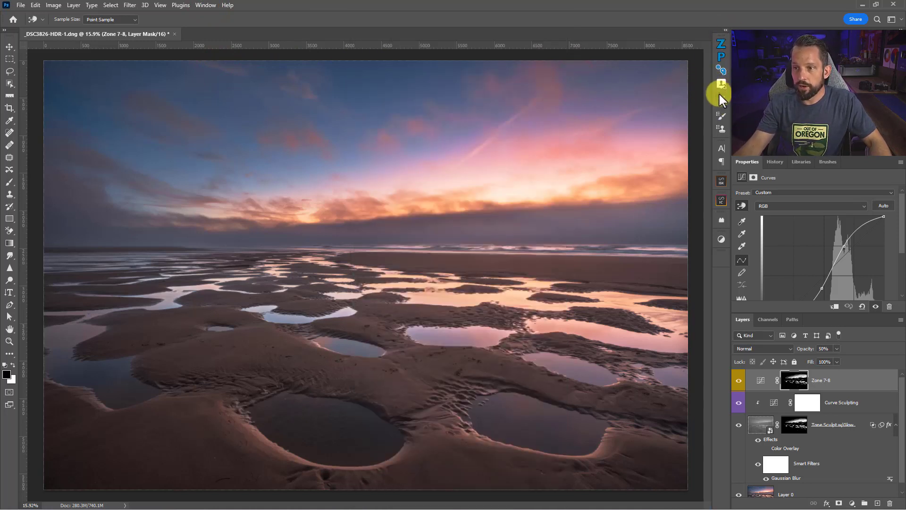
left_click(720, 95)
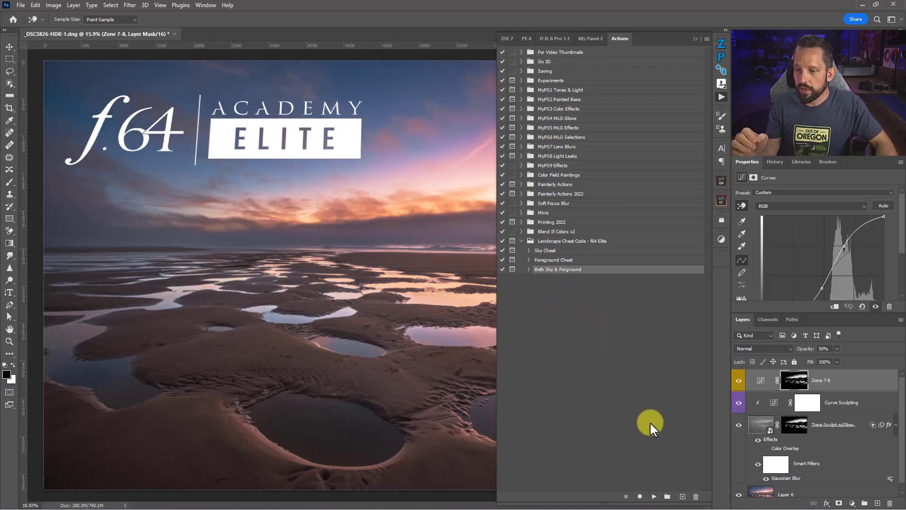
Step: Play the sky-and-foreground action and change the Sky Cheat fill from blue to magenta cd2ba5
left_click(654, 496)
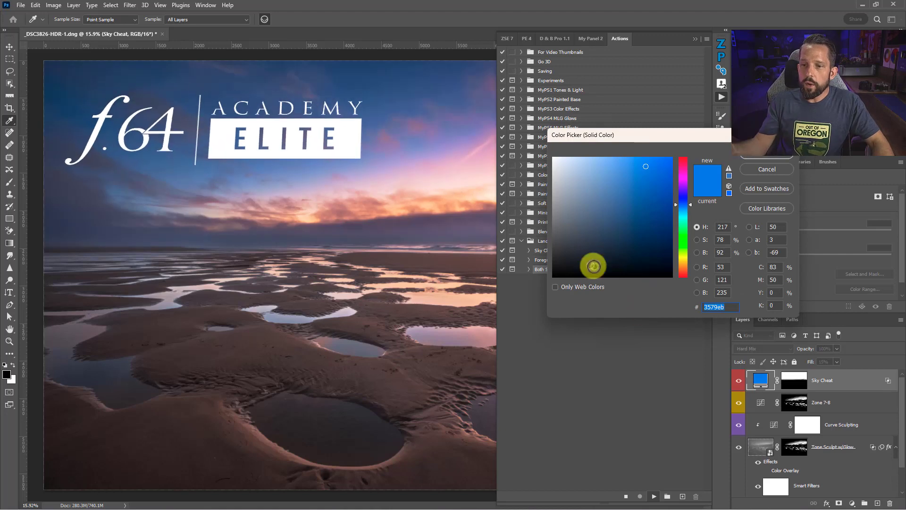
left_click(694, 39)
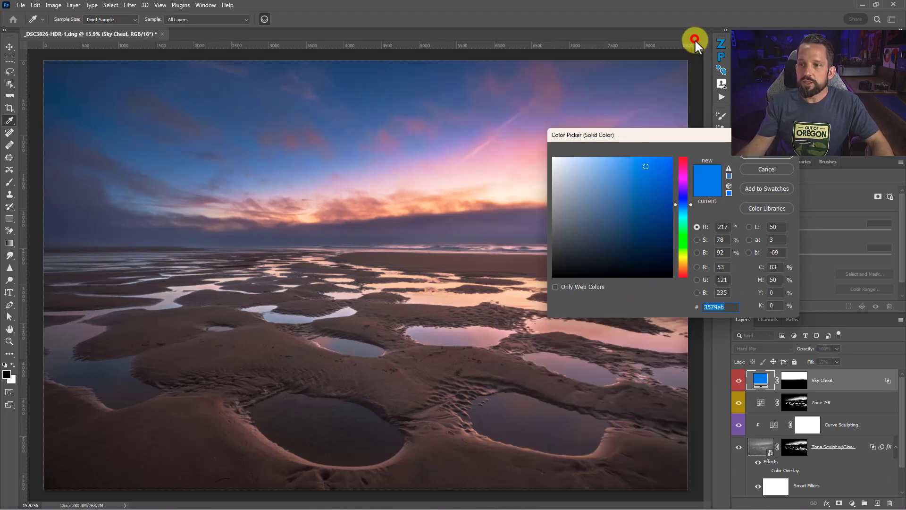
left_click_drag(675, 136, 402, 285)
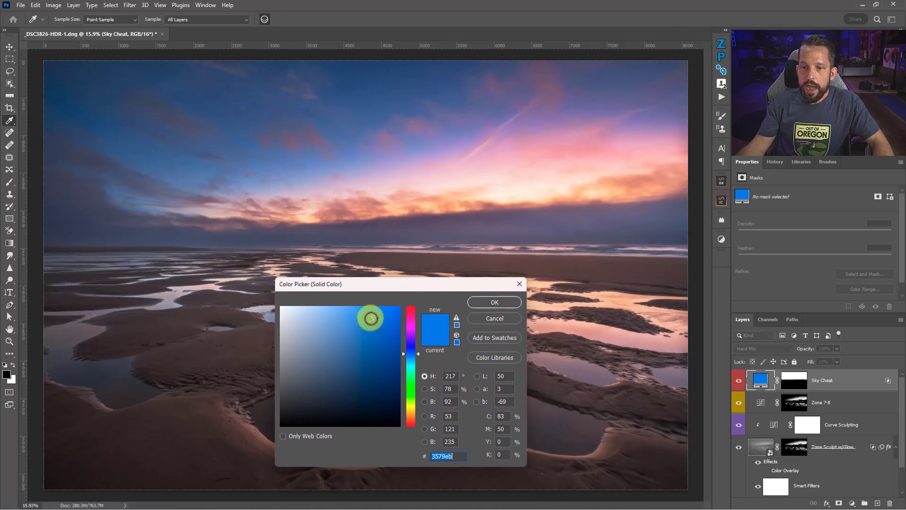
left_click(387, 345)
mouse_move(409, 352)
left_mouse_down()
mouse_move(412, 333)
mouse_move(364, 336)
mouse_move(379, 318)
mouse_move(407, 320)
left_mouse_up()
mouse_move(374, 320)
left_mouse_down()
mouse_move(349, 370)
mouse_move(373, 319)
mouse_move(375, 330)
left_mouse_up()
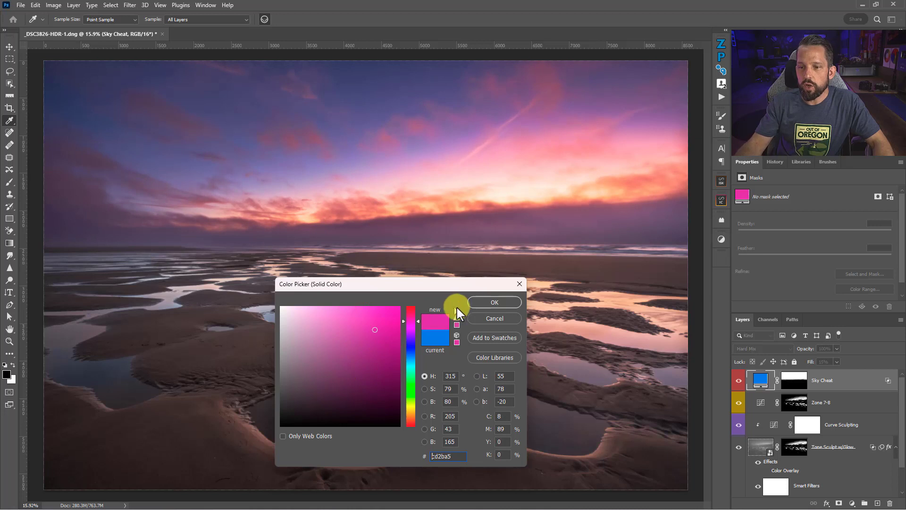
left_click(483, 300)
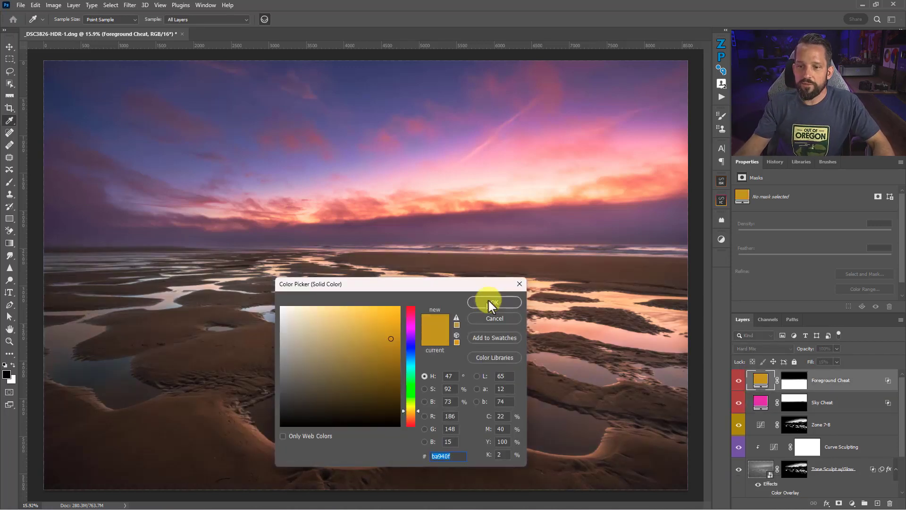
Step: Preview orange, brown, blue and magenta tints for the Foreground Cheat fill
left_click_drag(482, 289, 660, 106)
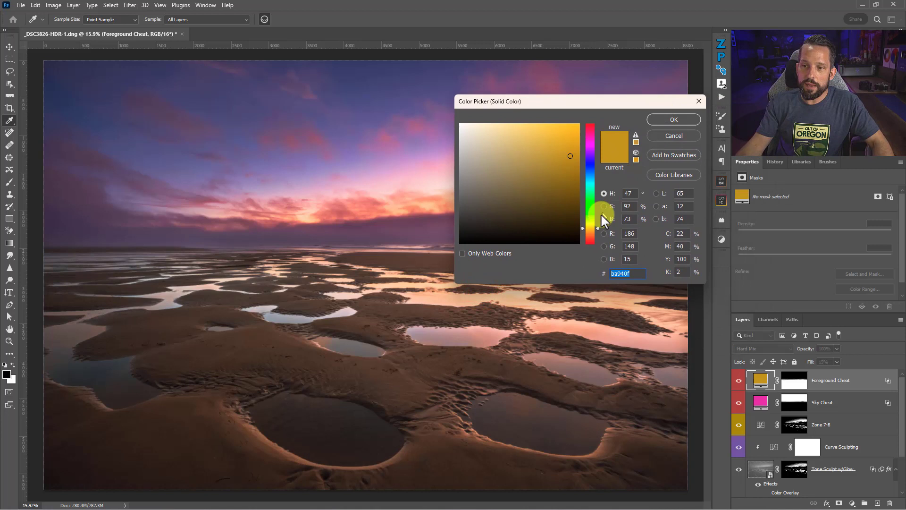
left_click(595, 232)
left_click(558, 182)
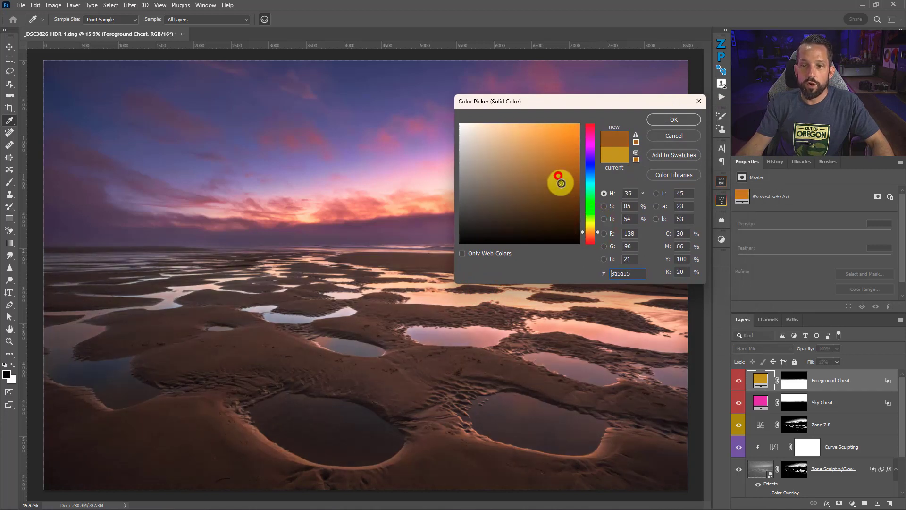
left_click(589, 176)
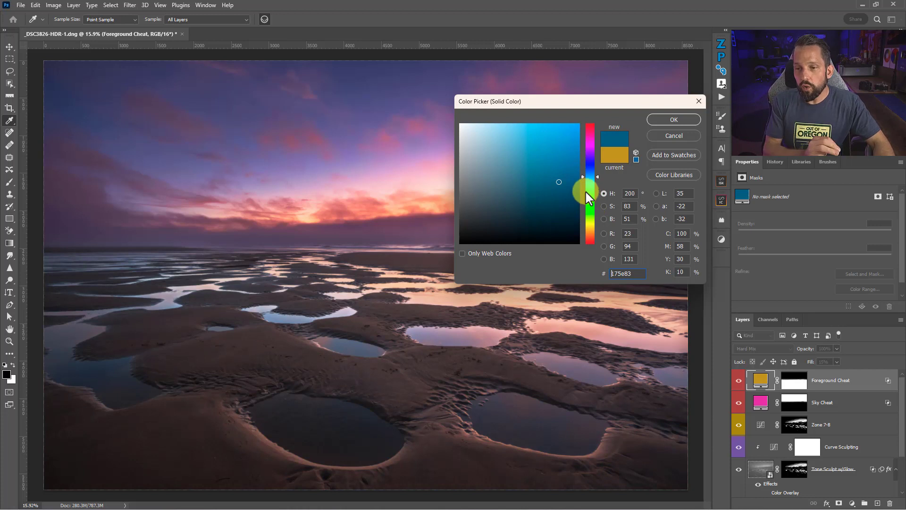
left_click_drag(579, 104, 662, 134)
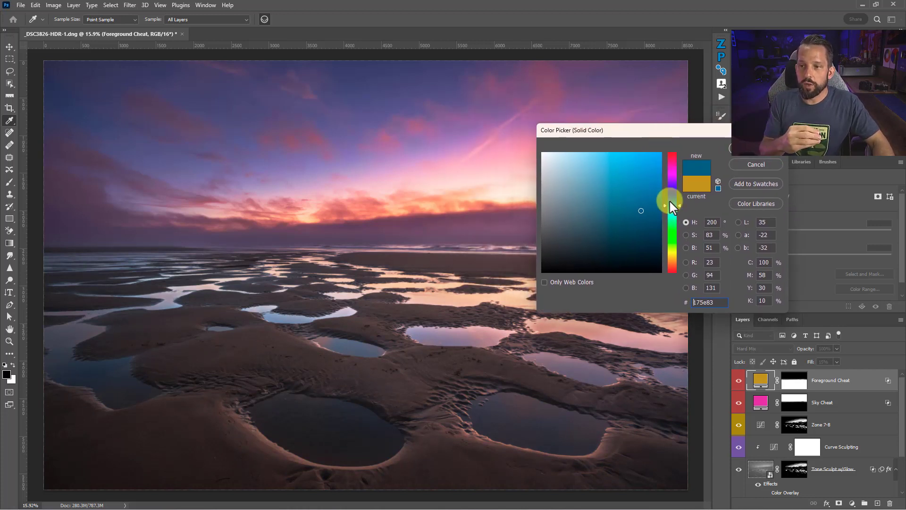
left_click_drag(670, 202, 668, 164)
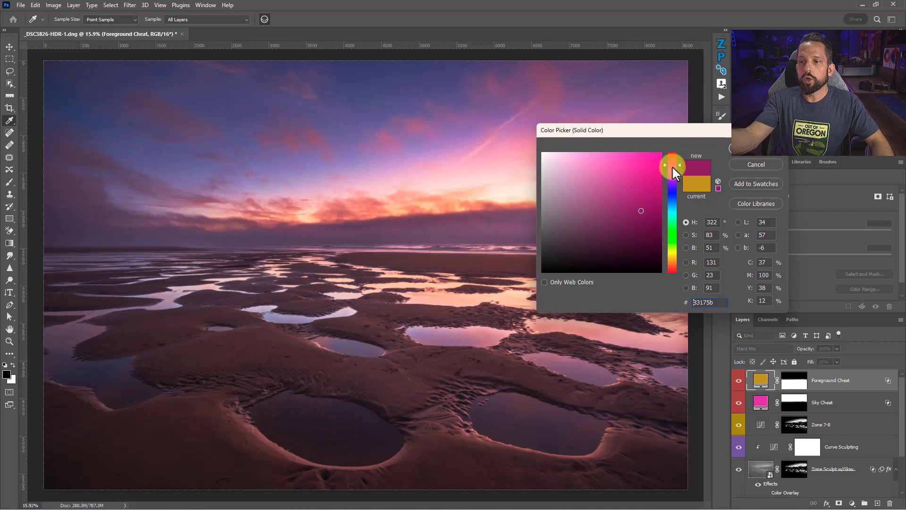
left_click_drag(672, 165, 670, 203)
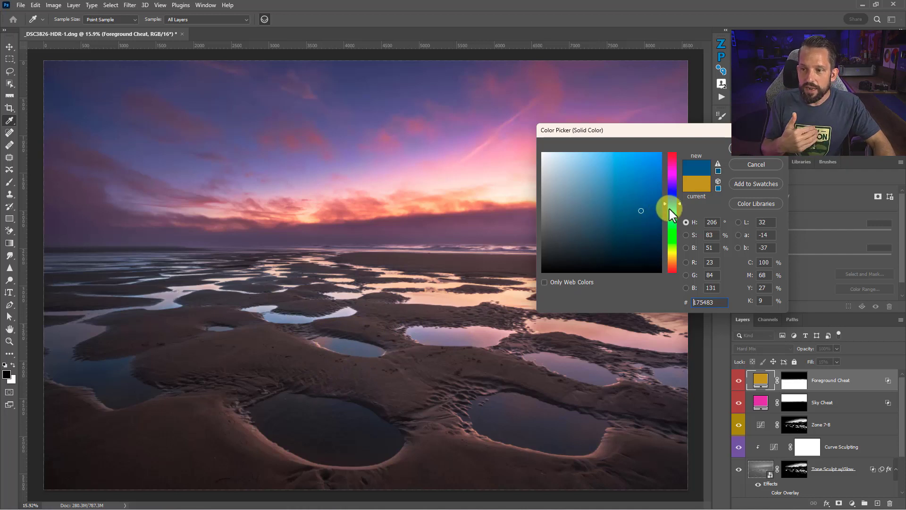
Step: Settle the Foreground Cheat fill on a darker gold 836817 and confirm it
left_click_drag(669, 208, 665, 258)
left_click(665, 257)
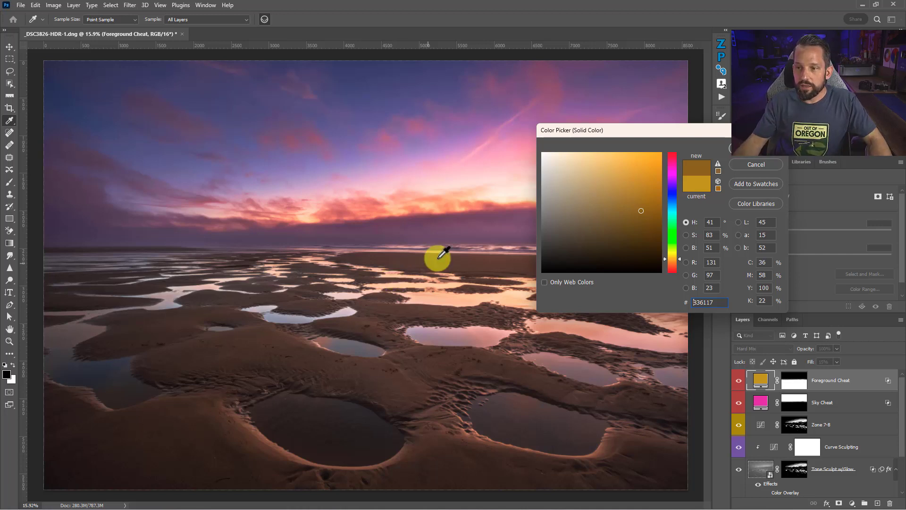
left_click(671, 204)
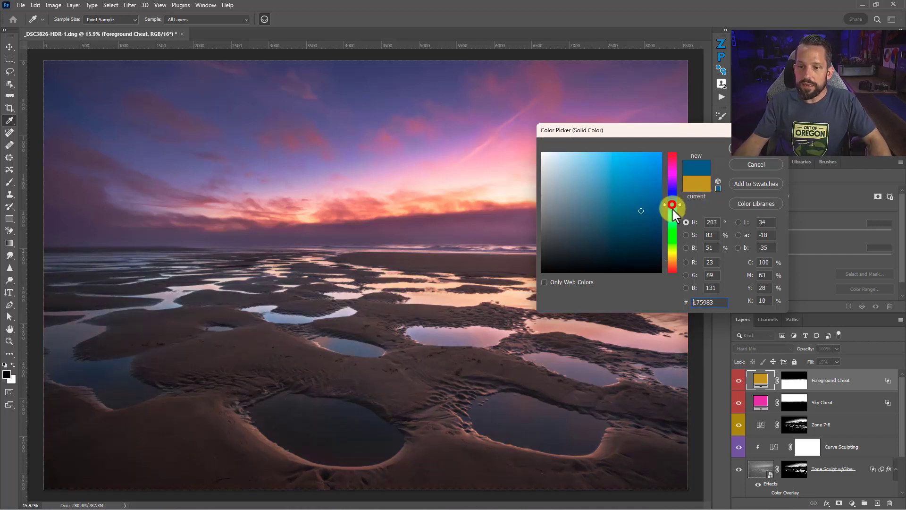
left_click(674, 164)
left_click(677, 259)
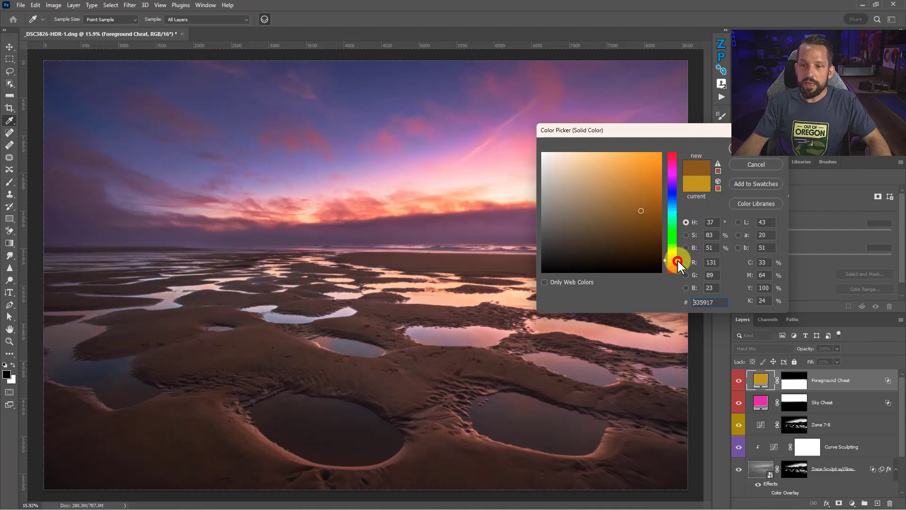
left_click_drag(676, 257, 675, 256)
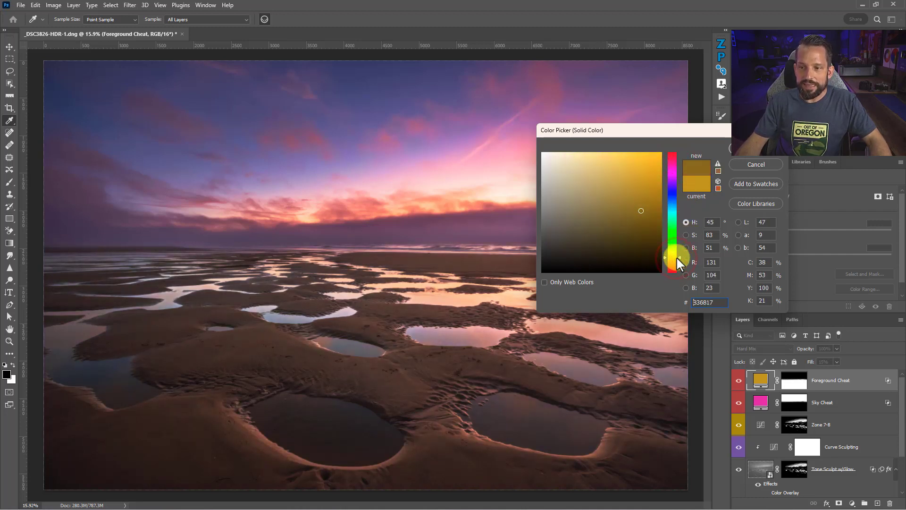
left_click(750, 154)
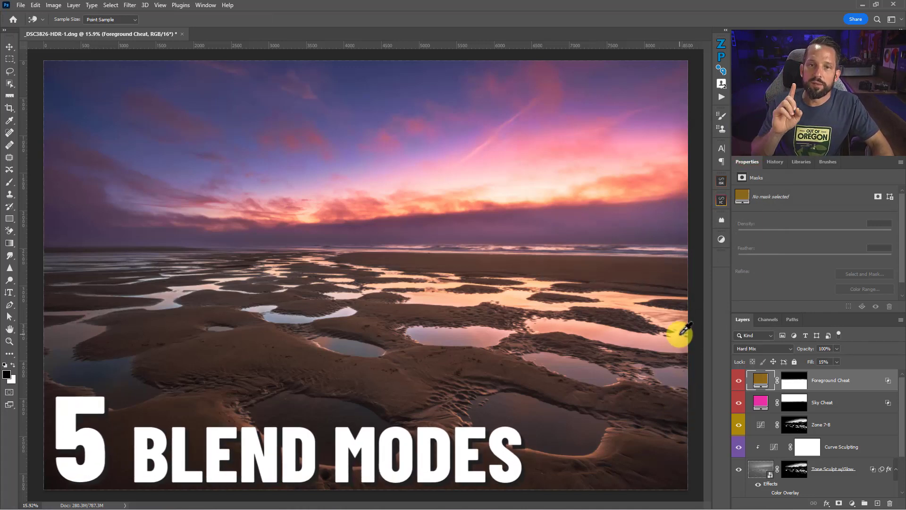
left_click(779, 348)
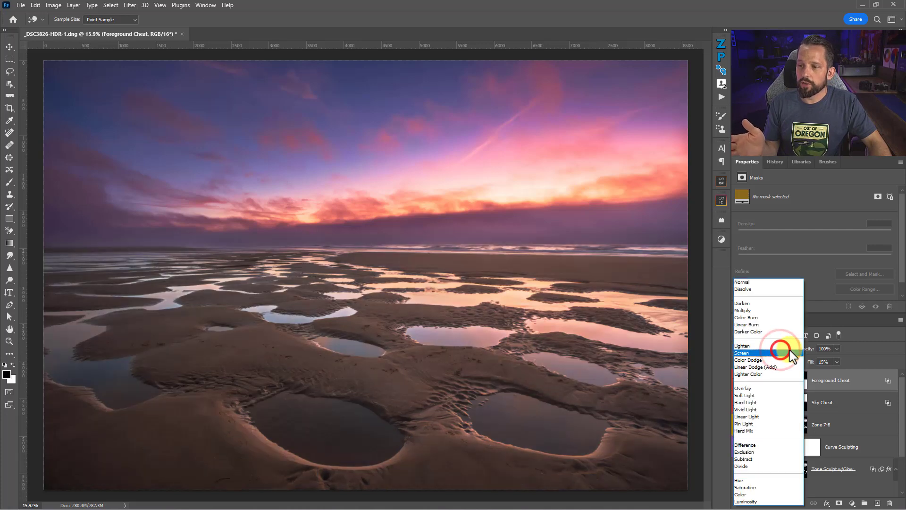
left_click(874, 342)
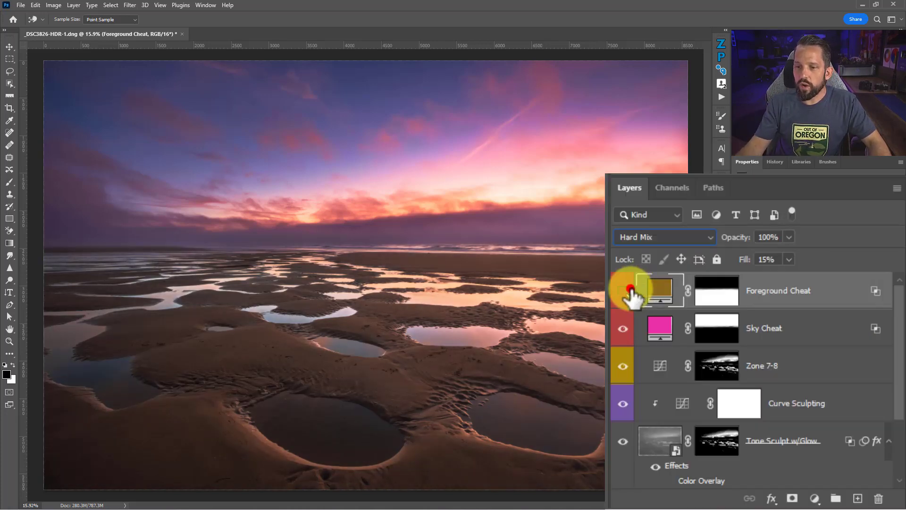
left_click(738, 380)
left_click(623, 328)
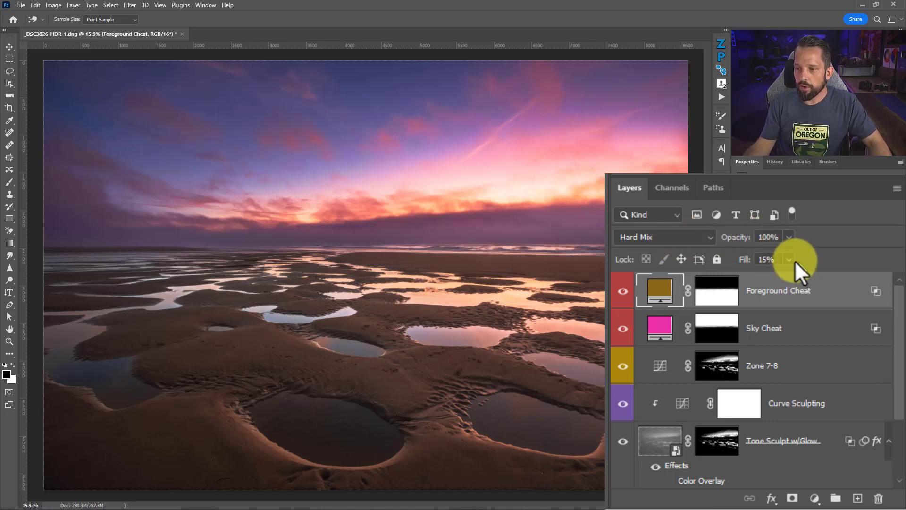
left_click(785, 258)
left_click_drag(788, 271, 870, 271)
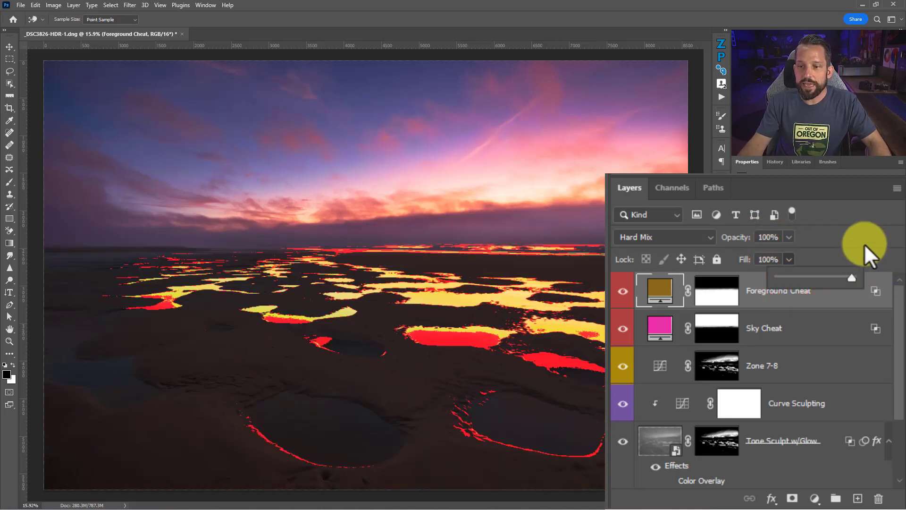
left_click(842, 243)
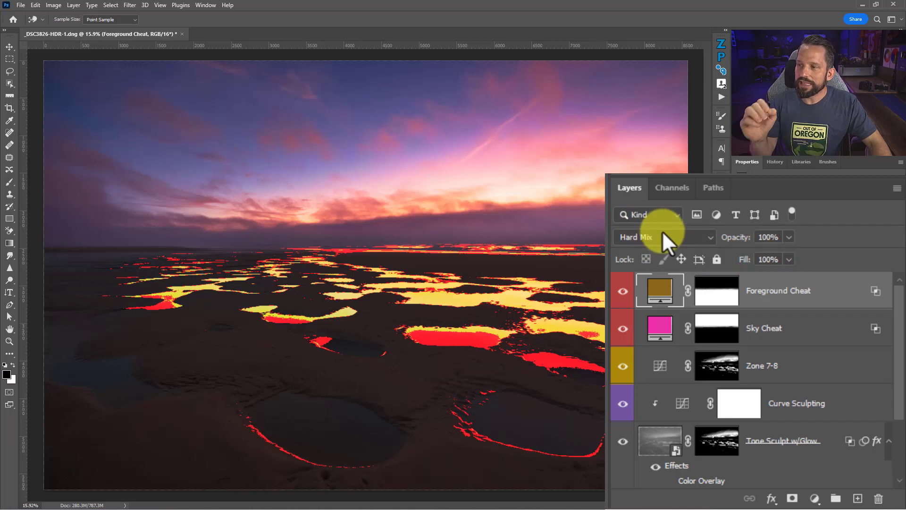
left_click(788, 259)
left_click_drag(788, 276, 743, 272)
double_click(765, 259)
type("15")
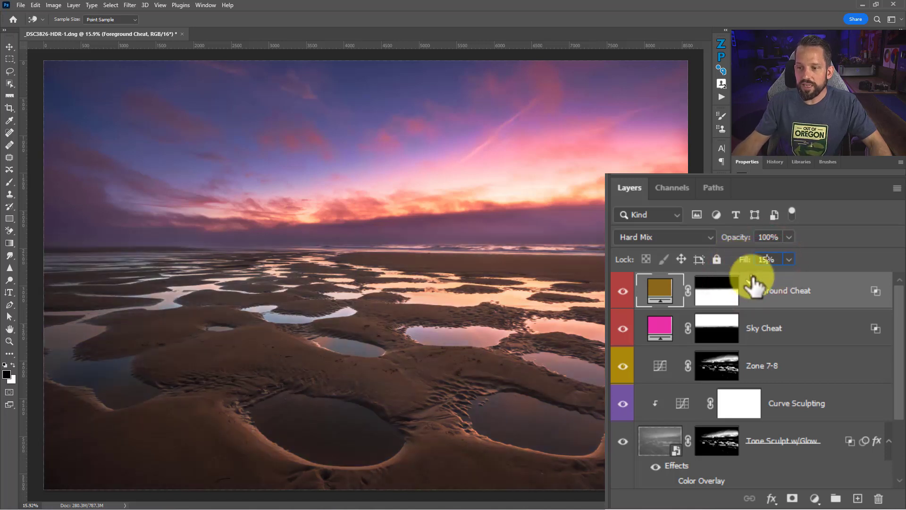
left_click(846, 253)
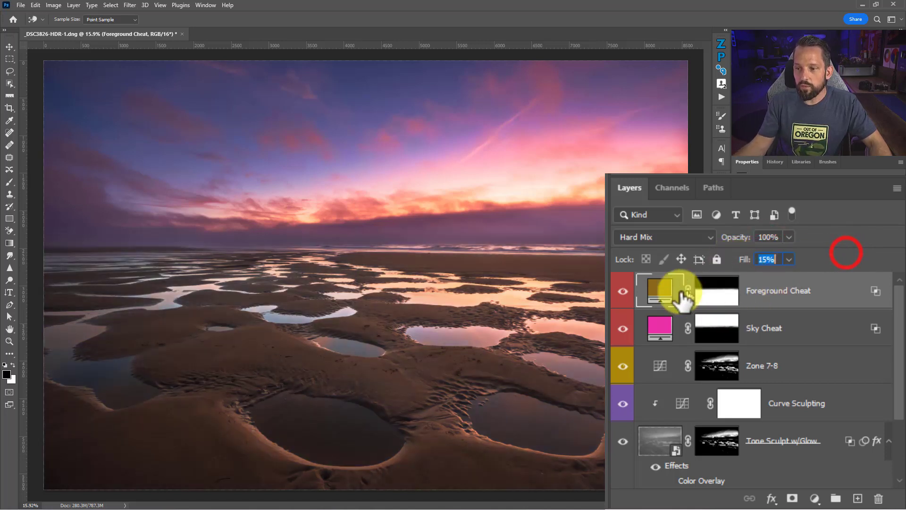
left_click(630, 288)
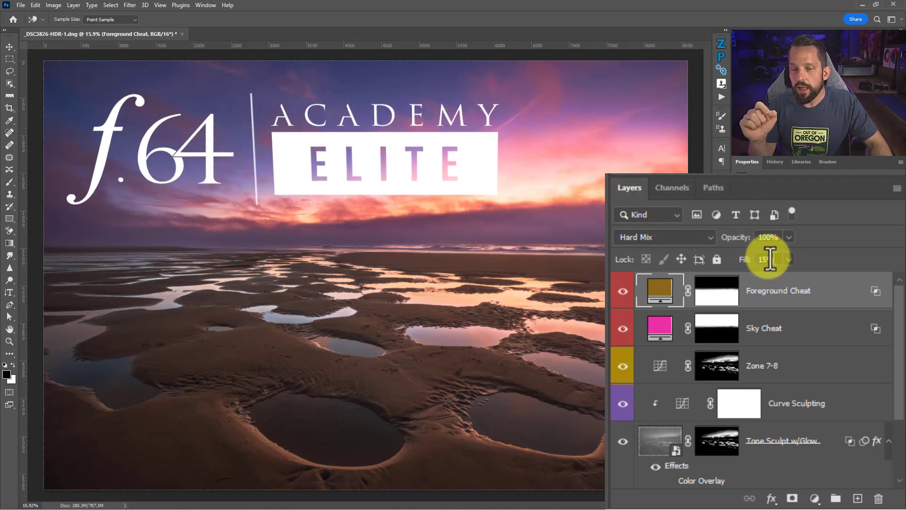
left_click(766, 237)
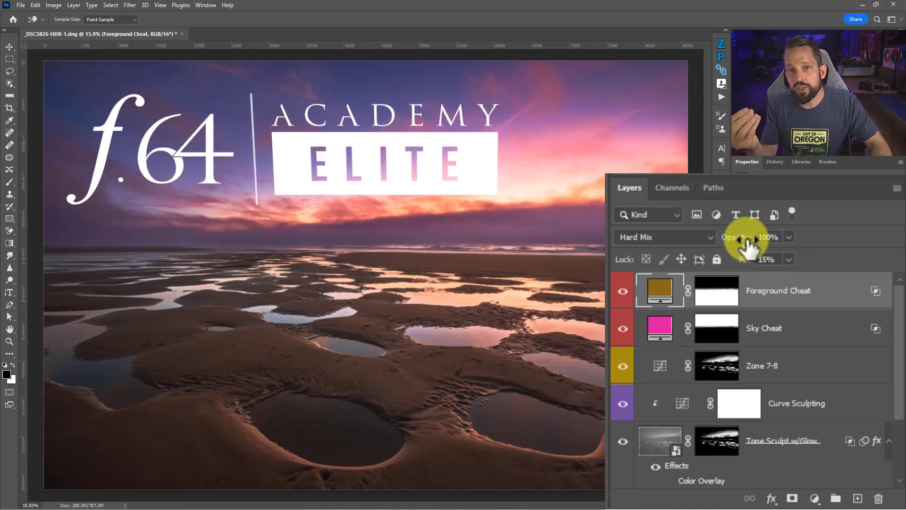